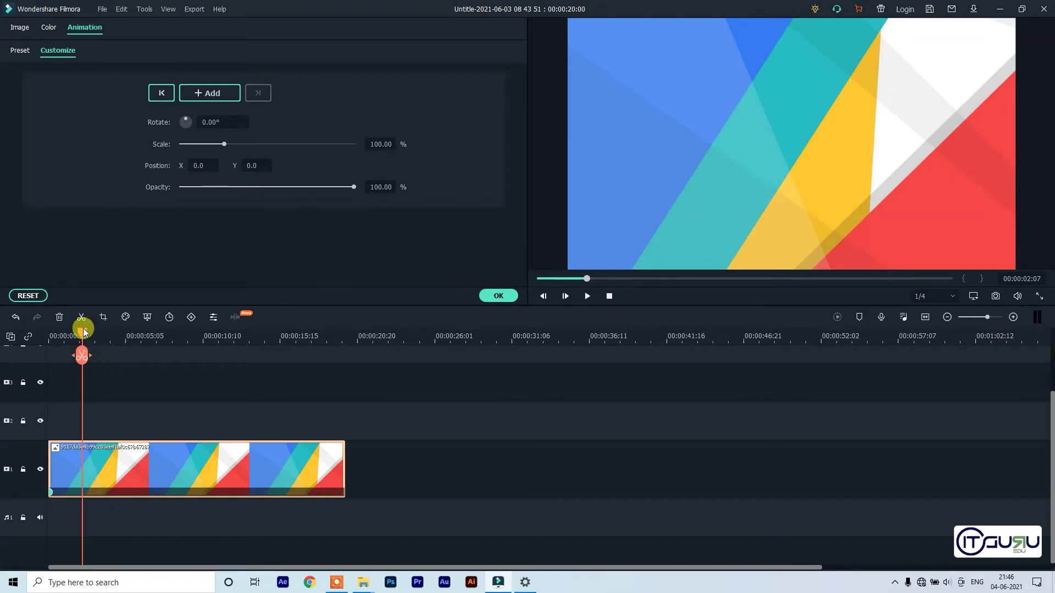
Play the clip from its start to preview it and return the playhead to the first frame.
drag(84, 335, 7, 329)
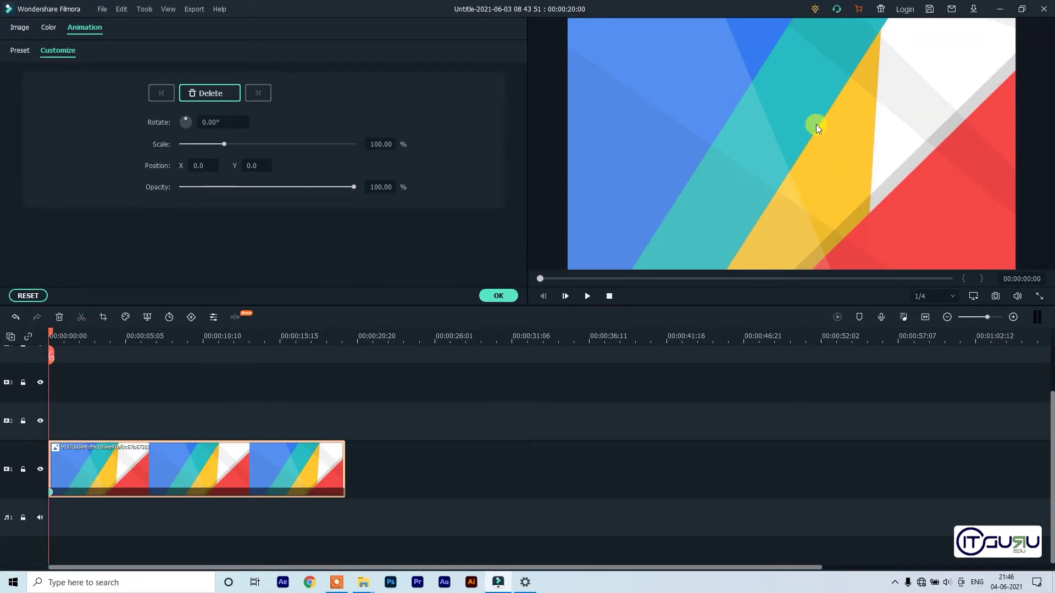
key(space)
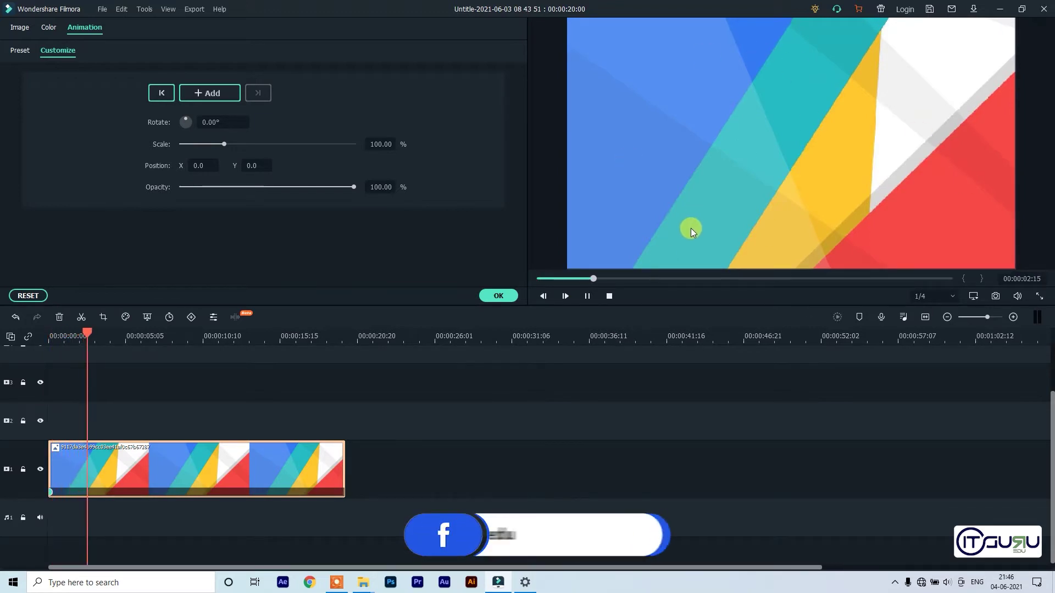
drag(114, 333, 18, 341)
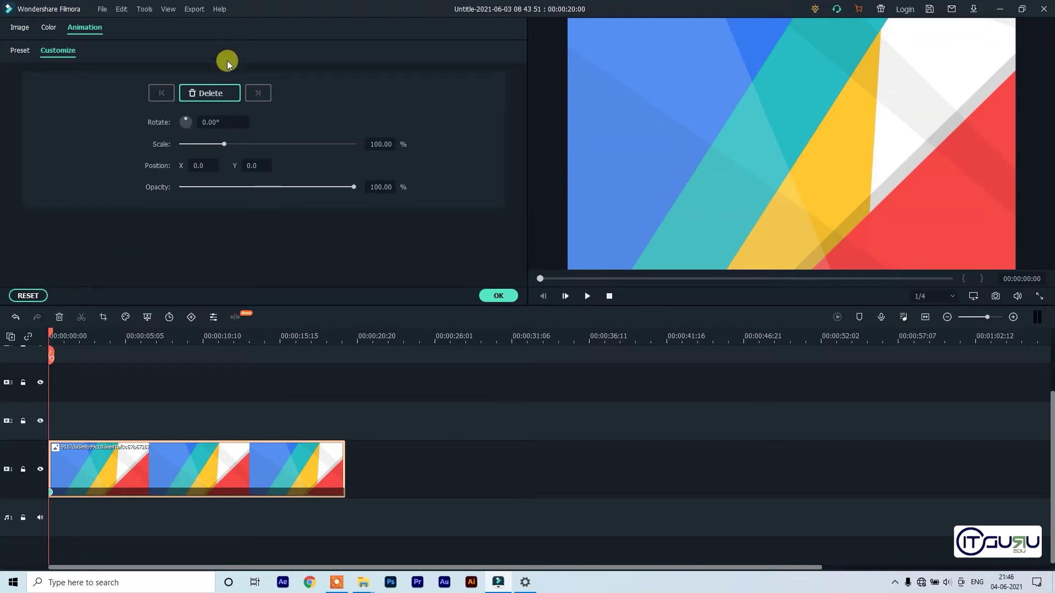
Delete and re-add the keyframe at the clip's start, and set its opacity to 0%.
click(209, 93)
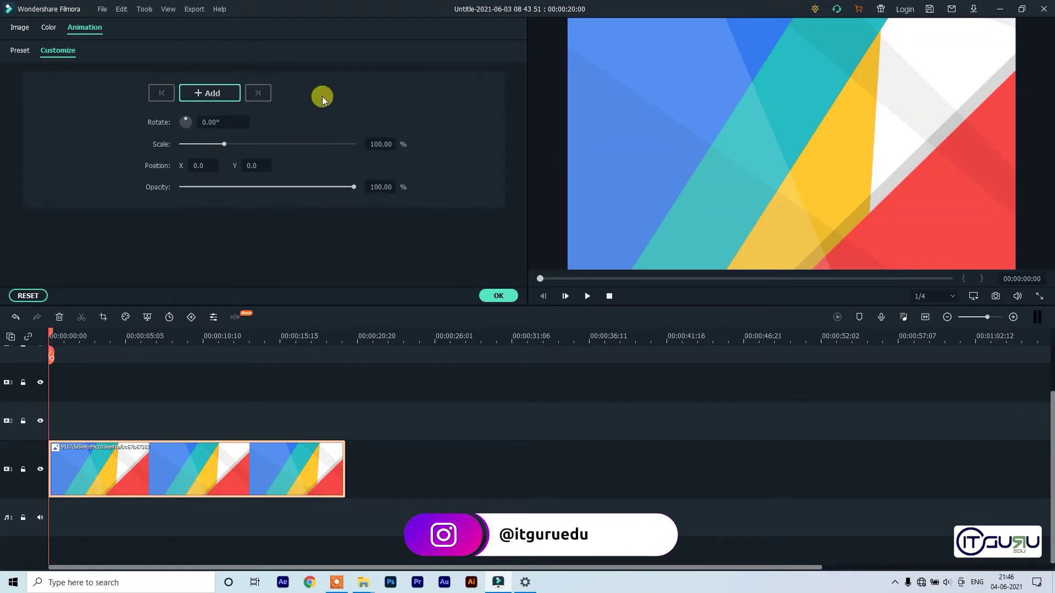
click(222, 97)
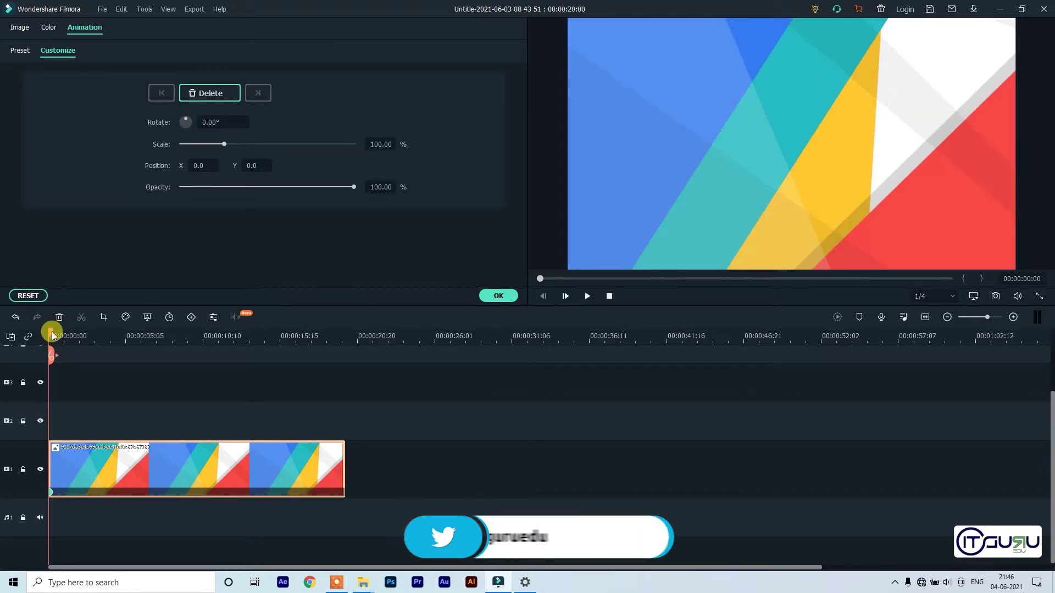
drag(53, 336, 125, 333)
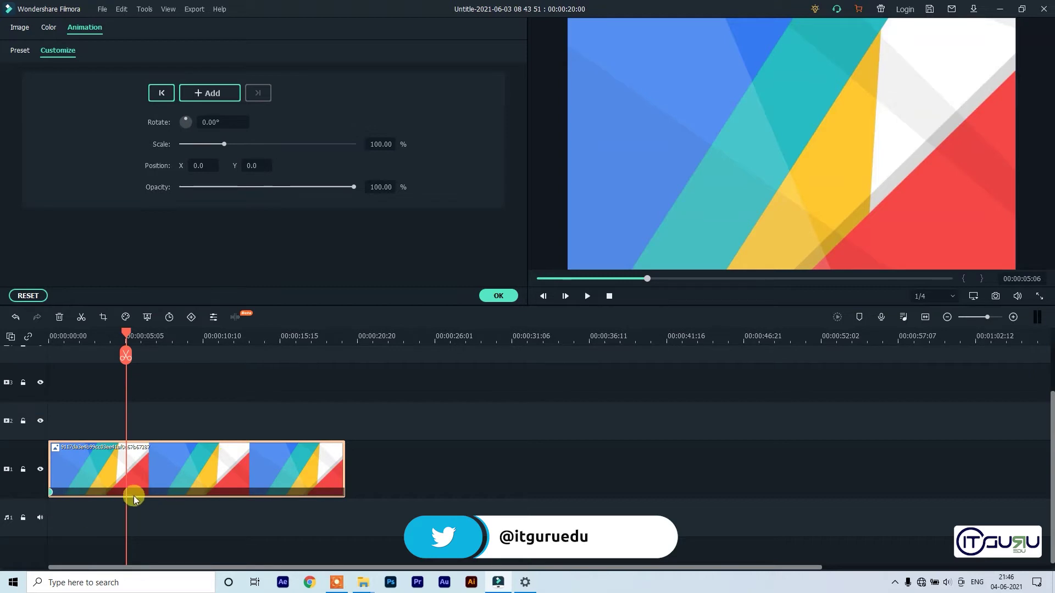
mouse_move(130, 328)
mouse_down()
mouse_move(15, 339)
mouse_move(52, 329)
mouse_move(43, 334)
mouse_move(105, 340)
mouse_move(1, 333)
mouse_move(36, 323)
mouse_move(48, 336)
mouse_up()
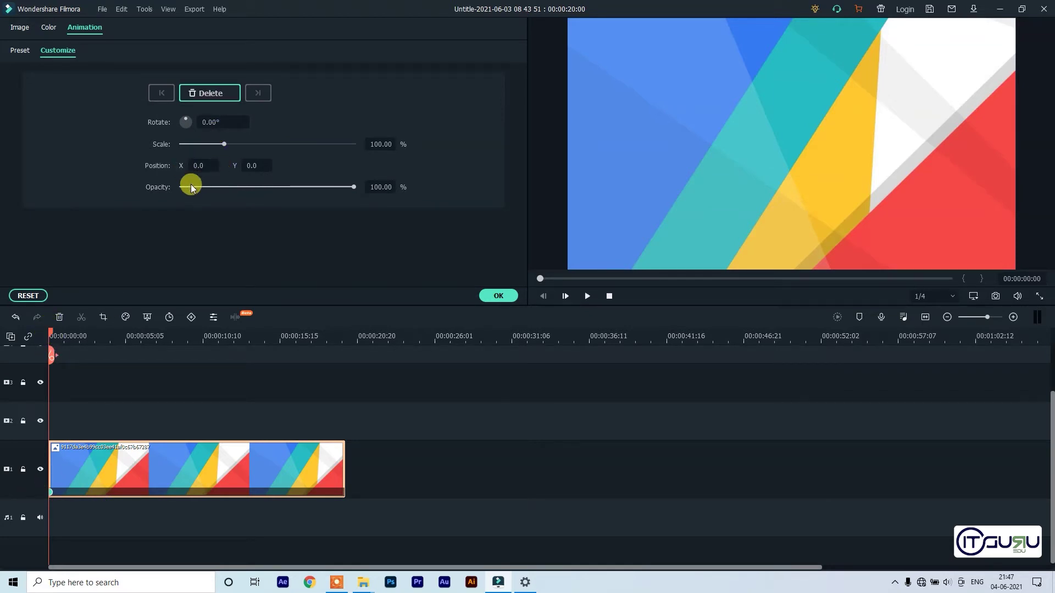
text(0)
key(Return)
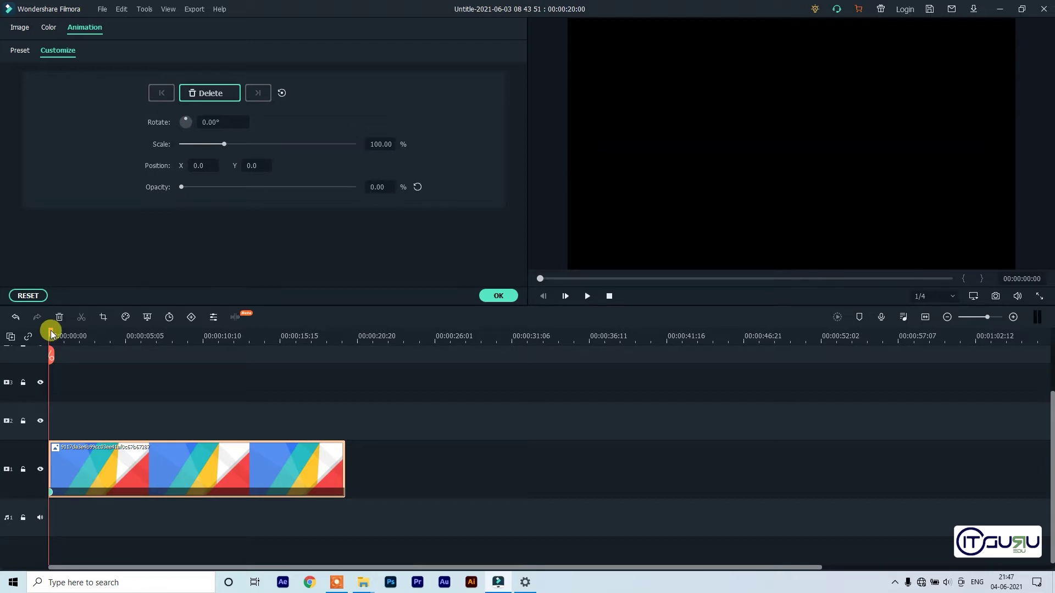
Add a second keyframe to the clip at 00:00:06:22 and set its opacity to 100%.
drag(54, 331, 151, 338)
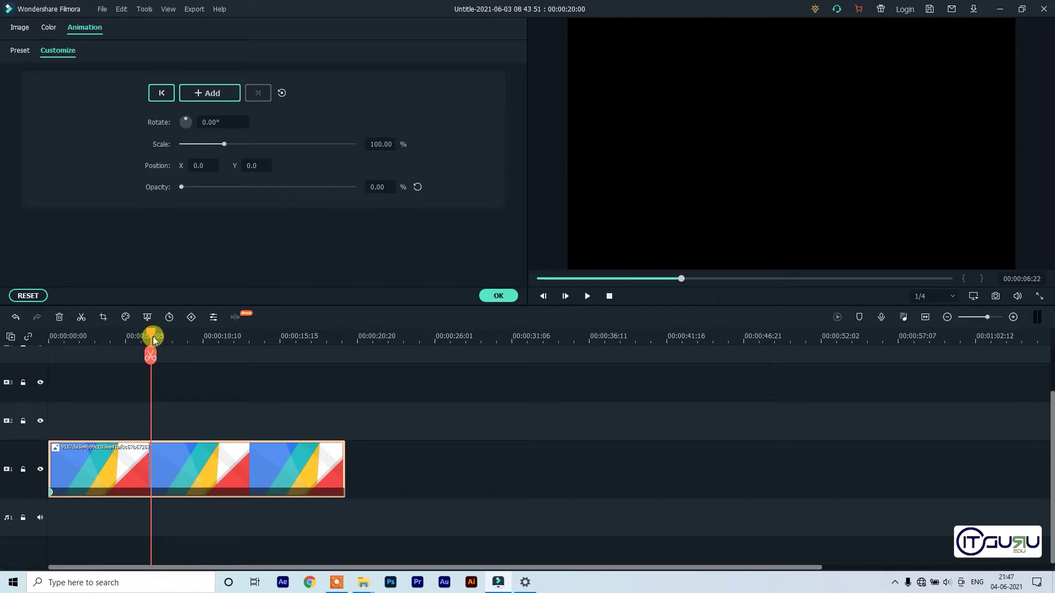
click(199, 101)
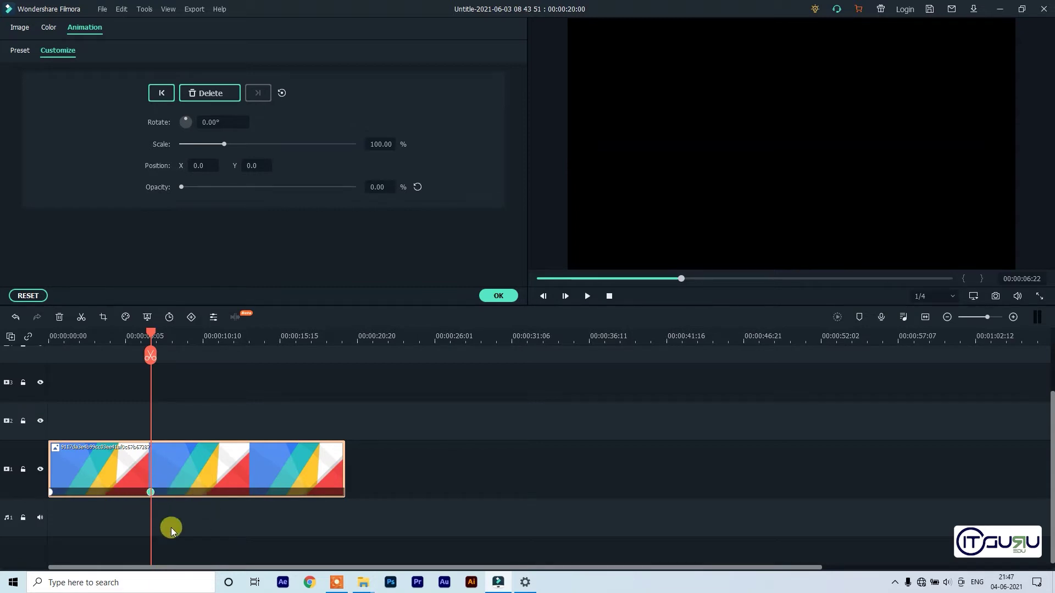
click(377, 187)
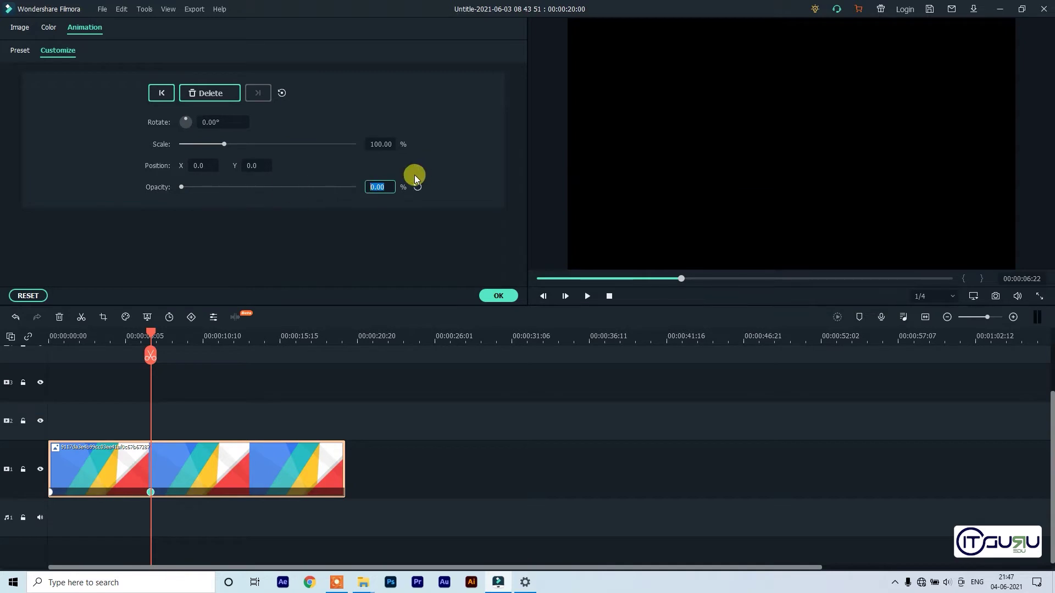
text(100)
key(Return)
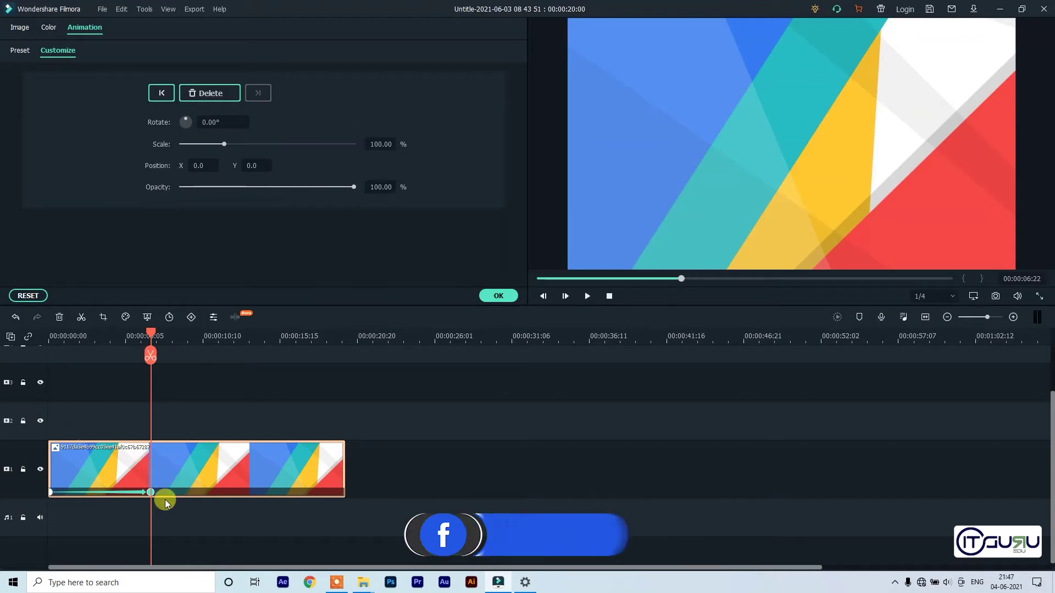
Play the opacity fade-in from the clip's start and return the playhead to the first frame.
drag(150, 331, 2, 351)
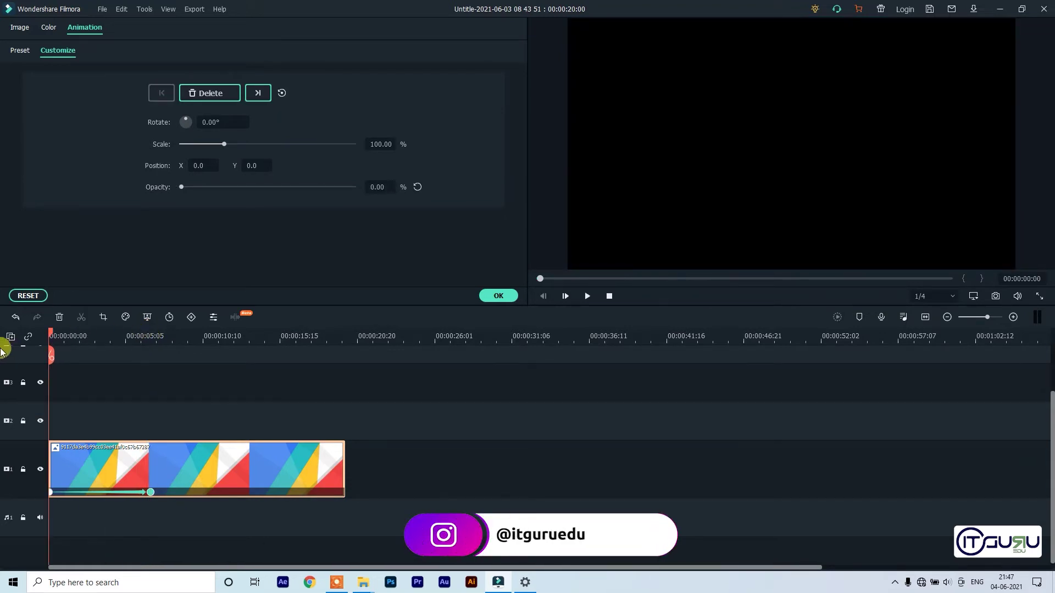
key(space)
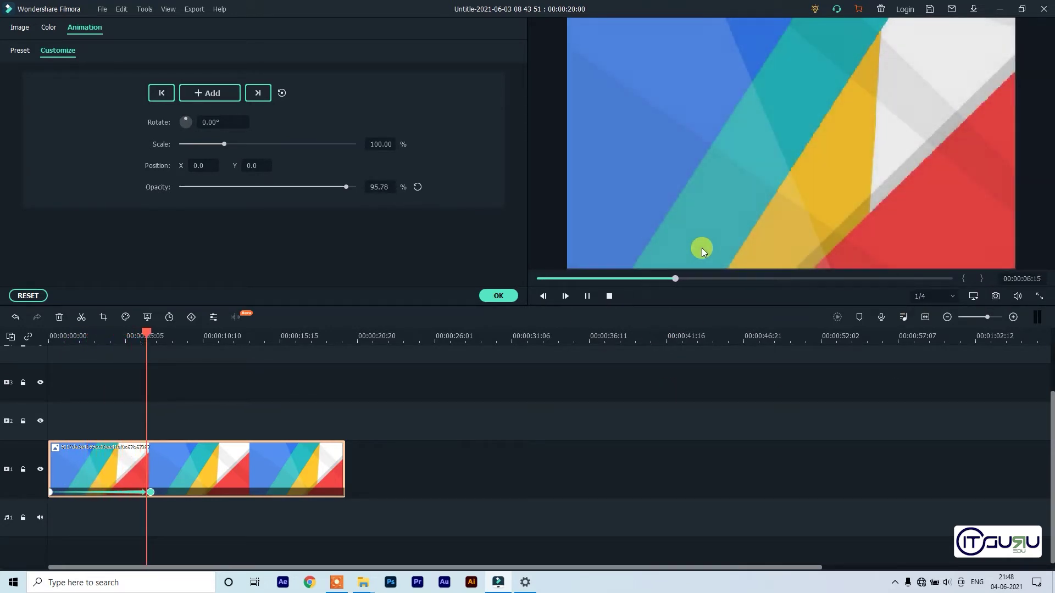
click(162, 333)
drag(162, 333, 4, 348)
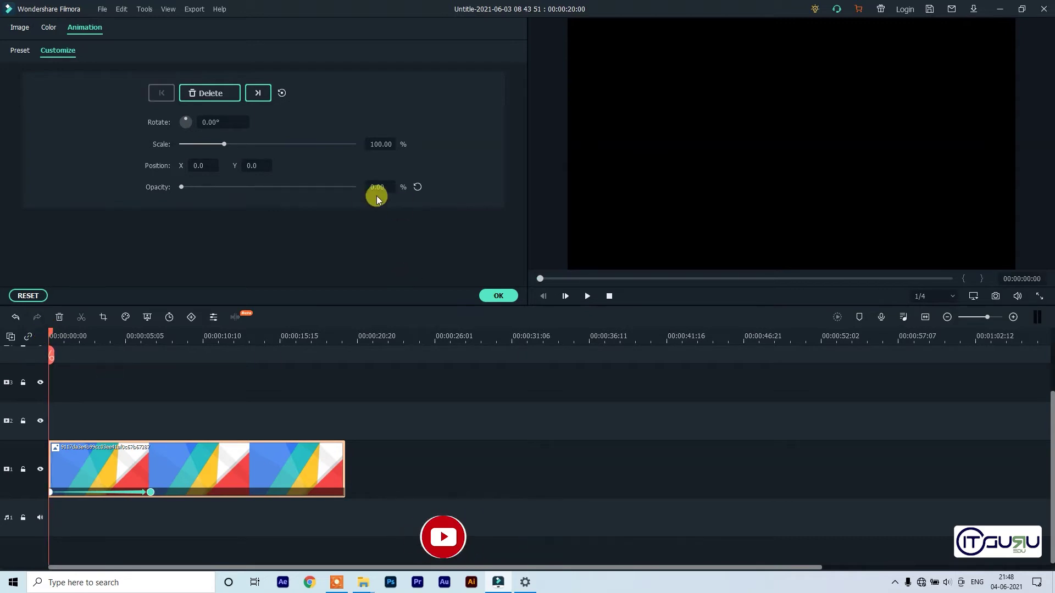
Restore the start keyframe's opacity to 100% and remove both opacity keyframes from the clip.
drag(185, 187, 456, 190)
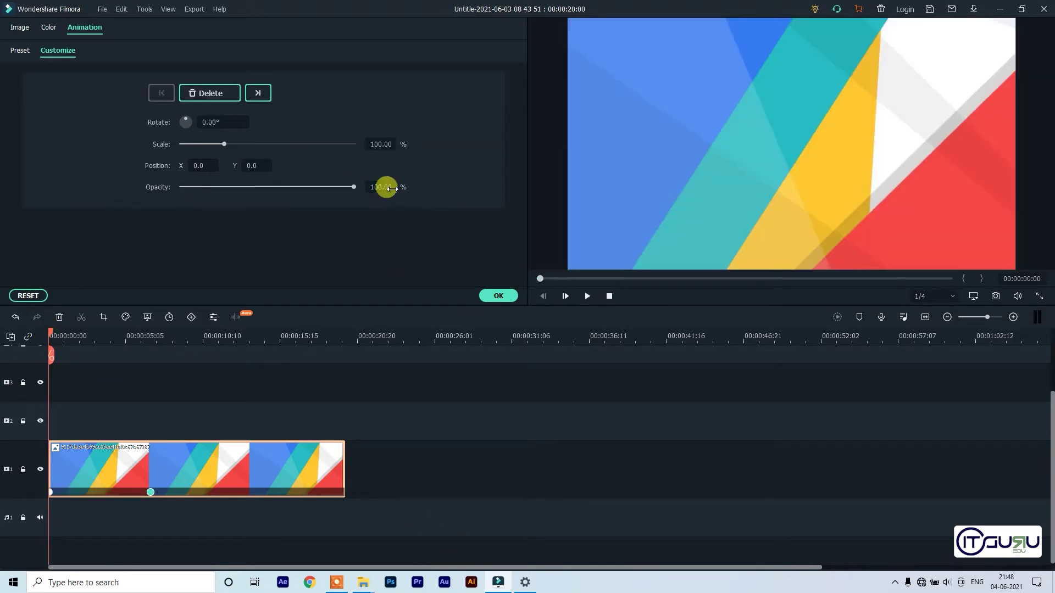
click(150, 492)
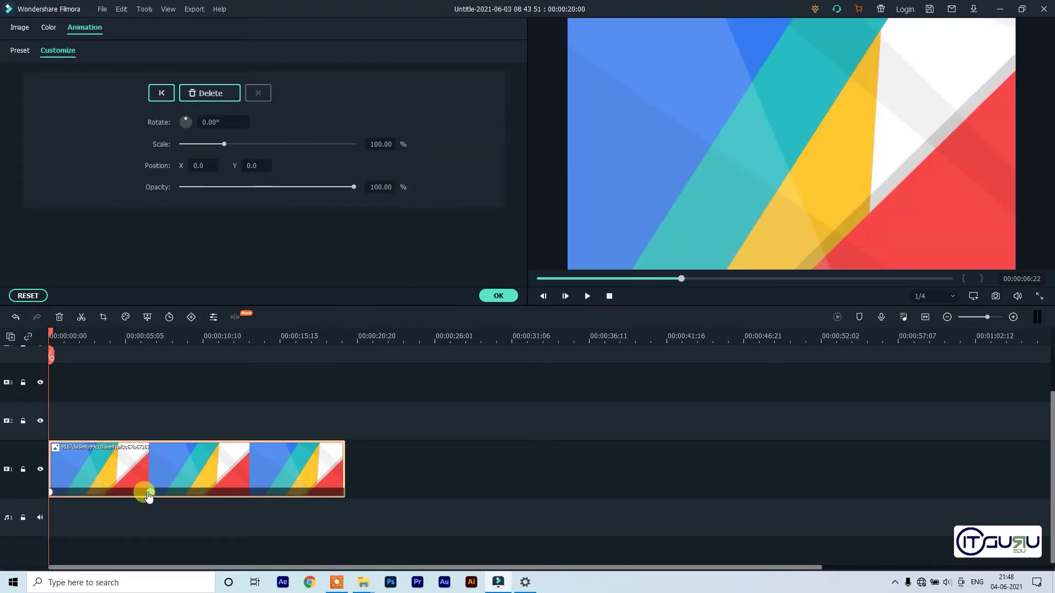
click(52, 493)
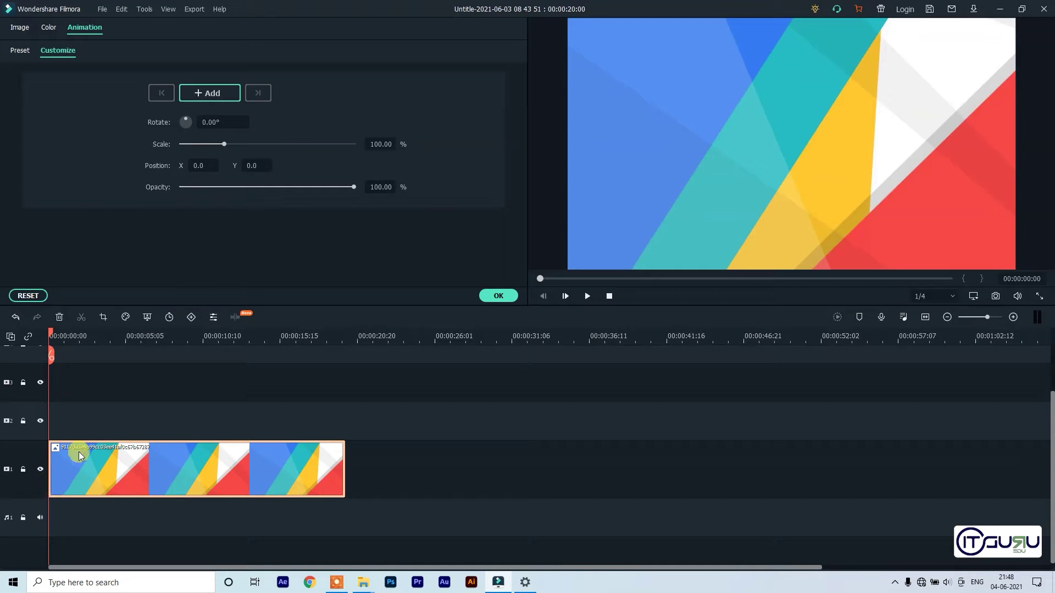
Add a keyframe at the clip's start and reduce the image scale to 0%.
click(234, 97)
drag(48, 345, 28, 326)
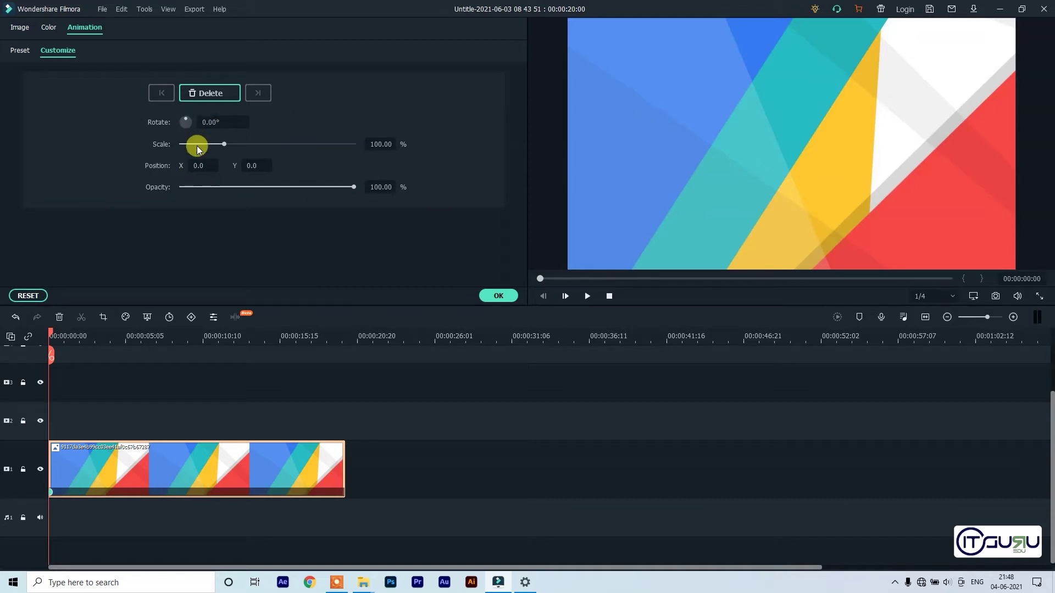
mouse_move(202, 144)
mouse_down()
mouse_move(189, 147)
mouse_move(233, 144)
mouse_move(223, 147)
mouse_up()
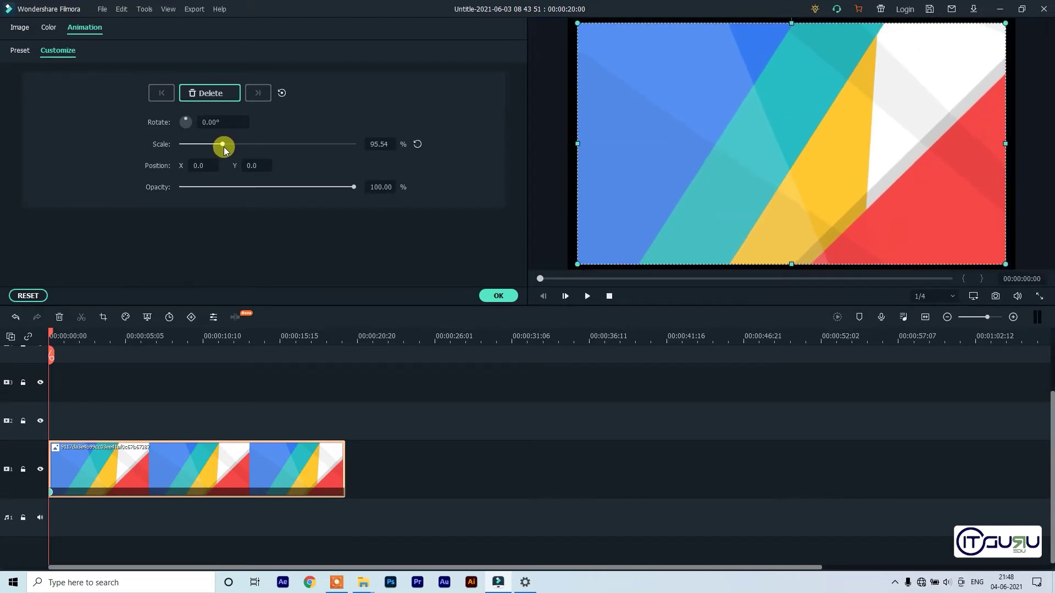
drag(224, 147, 183, 149)
Add a second keyframe at 00:00:02:13 and enlarge the image scale to about 100%.
drag(51, 335, 88, 340)
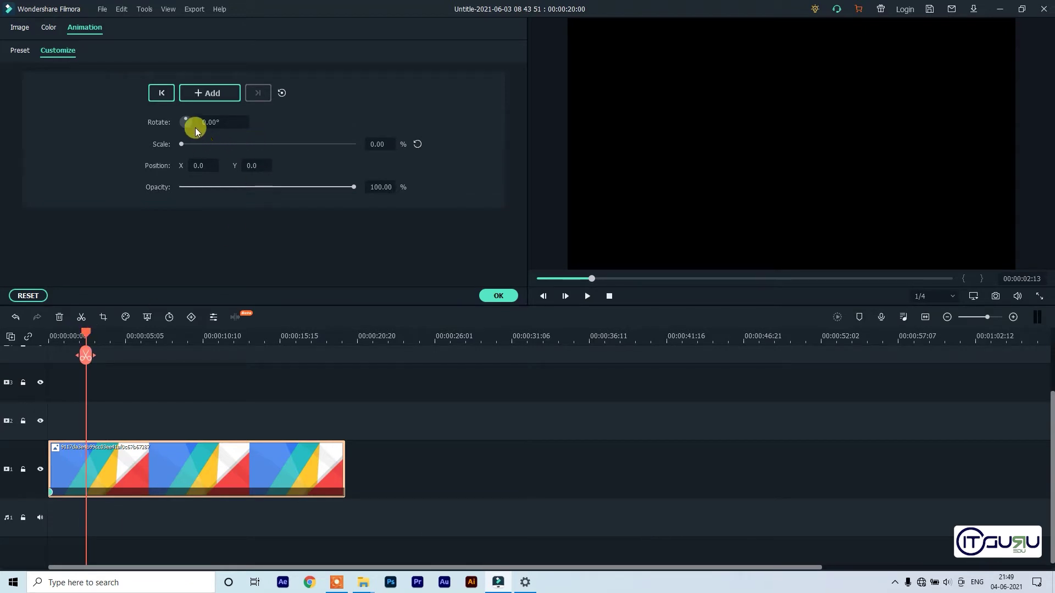
click(197, 93)
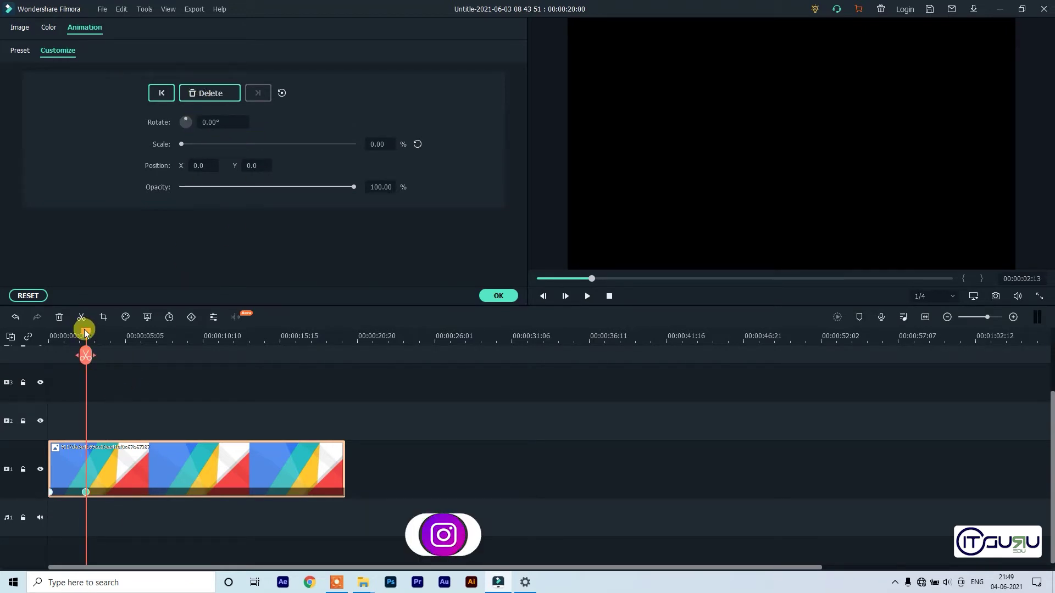
drag(181, 144, 224, 147)
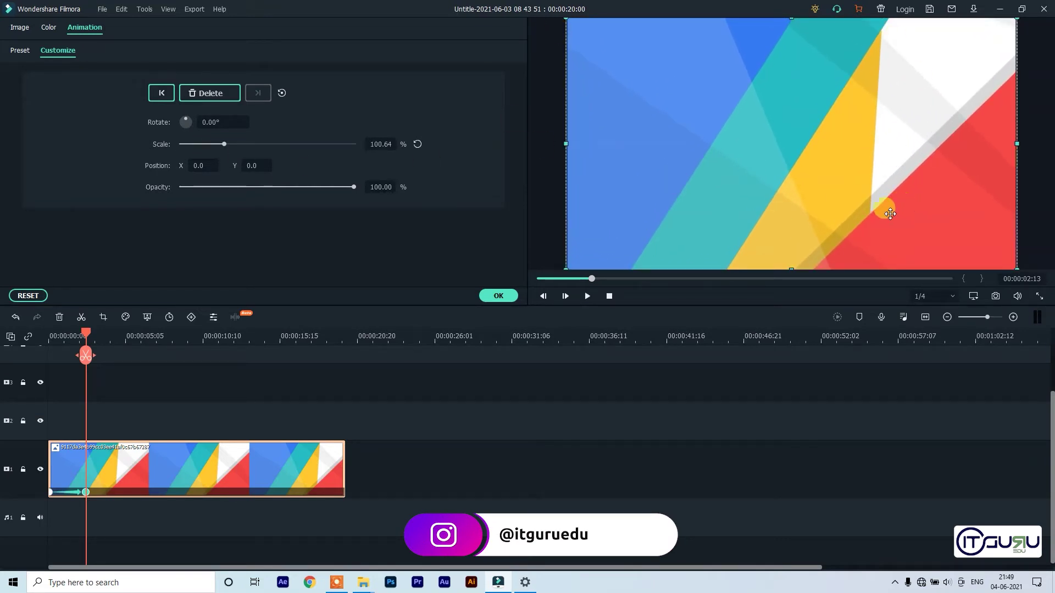
Play the scale animation from the clip's start and pause just past the second keyframe.
drag(85, 333, 33, 330)
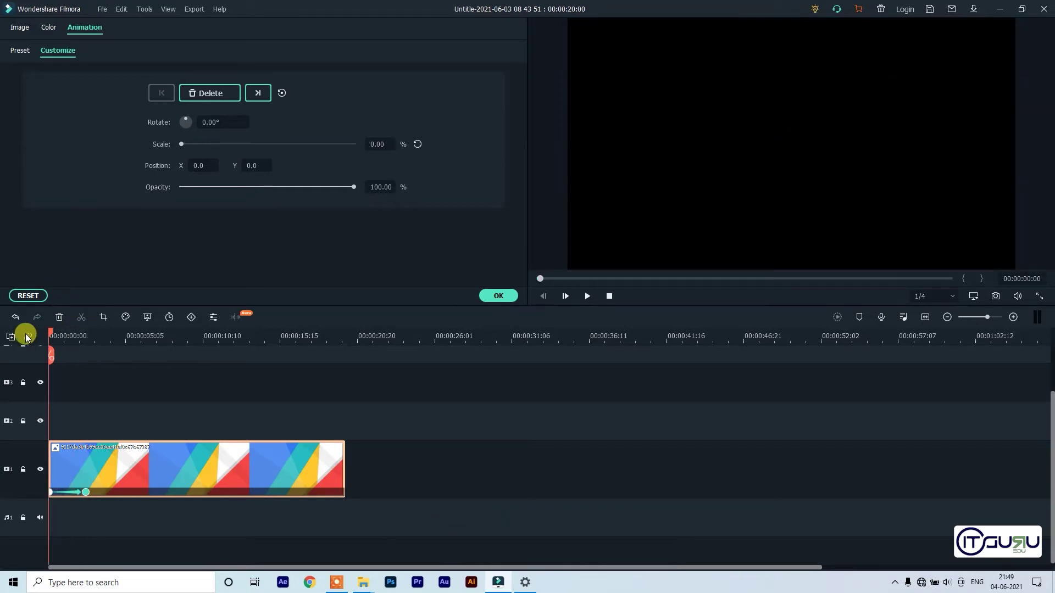
key(space)
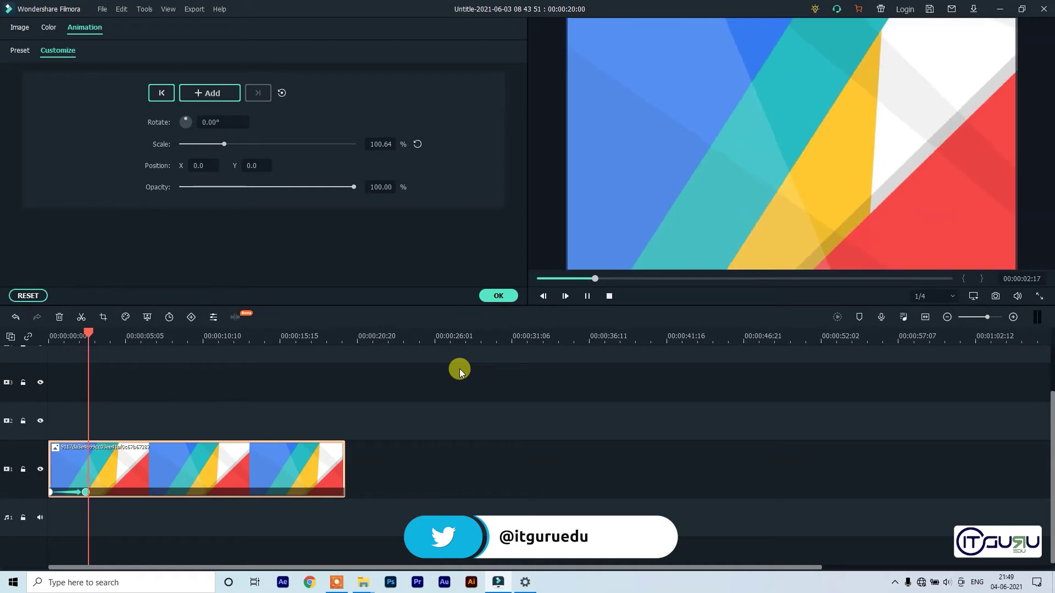
key(space)
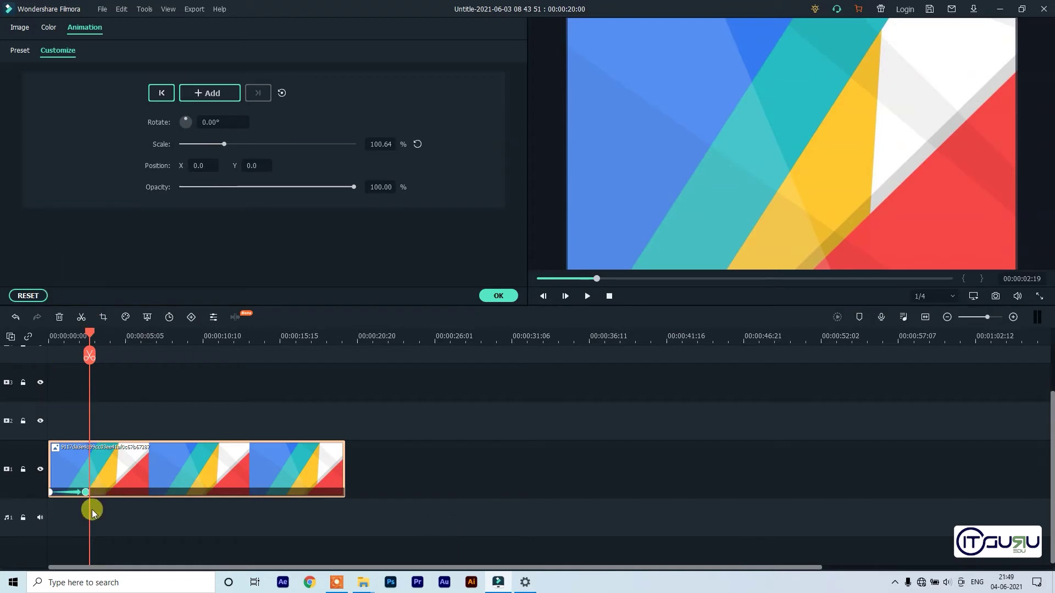
Remove the scale keyframes and add a start keyframe with the image moved left out of the frame, to about X -816, Y 0.
drag(88, 494, 48, 490)
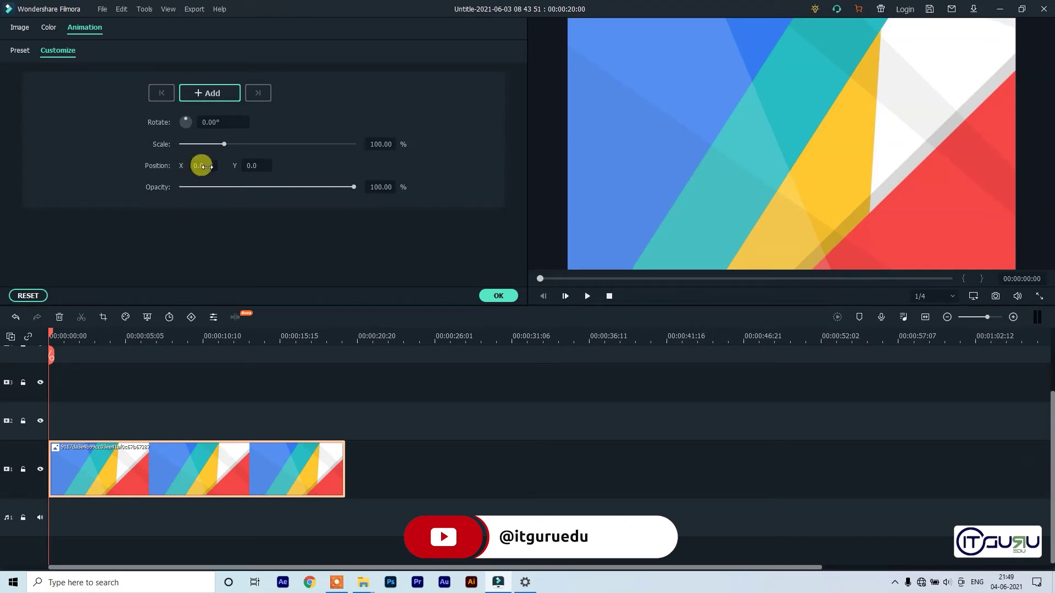
click(207, 93)
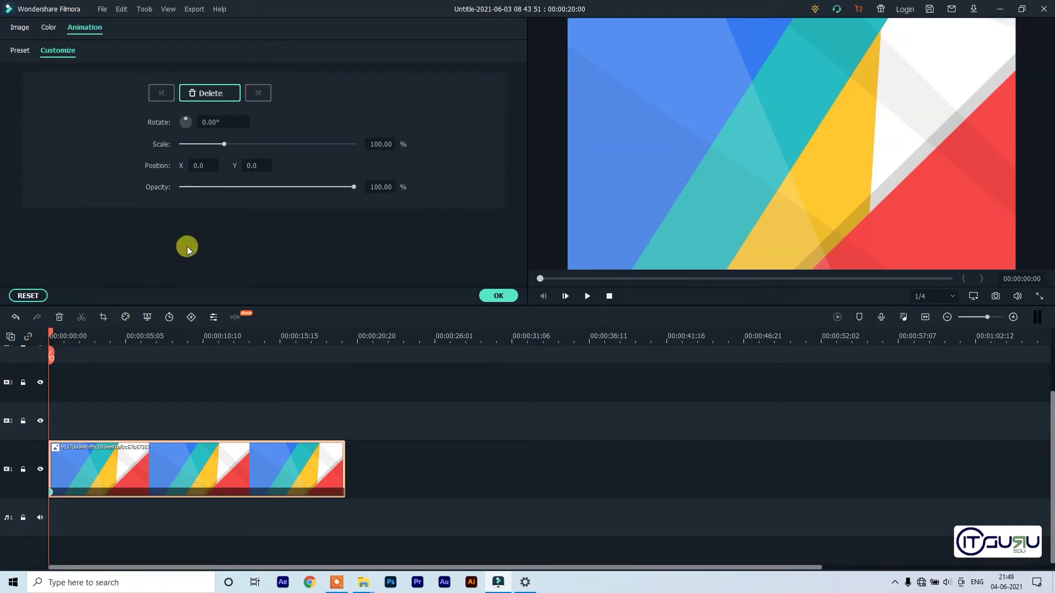
drag(202, 167, 314, 177)
drag(224, 165, 219, 164)
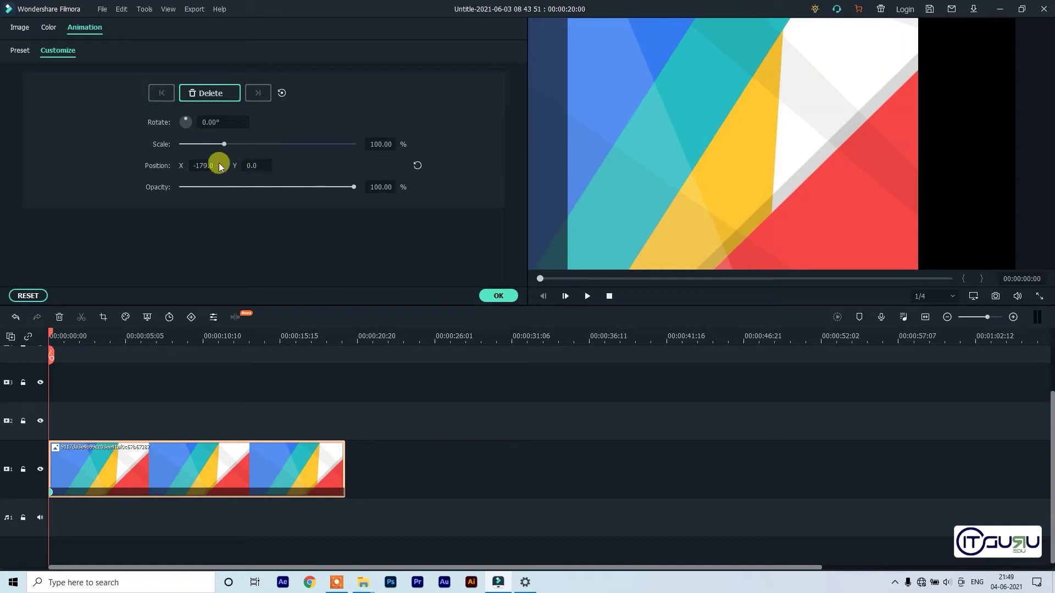
click(792, 175)
drag(282, 181, 444, 176)
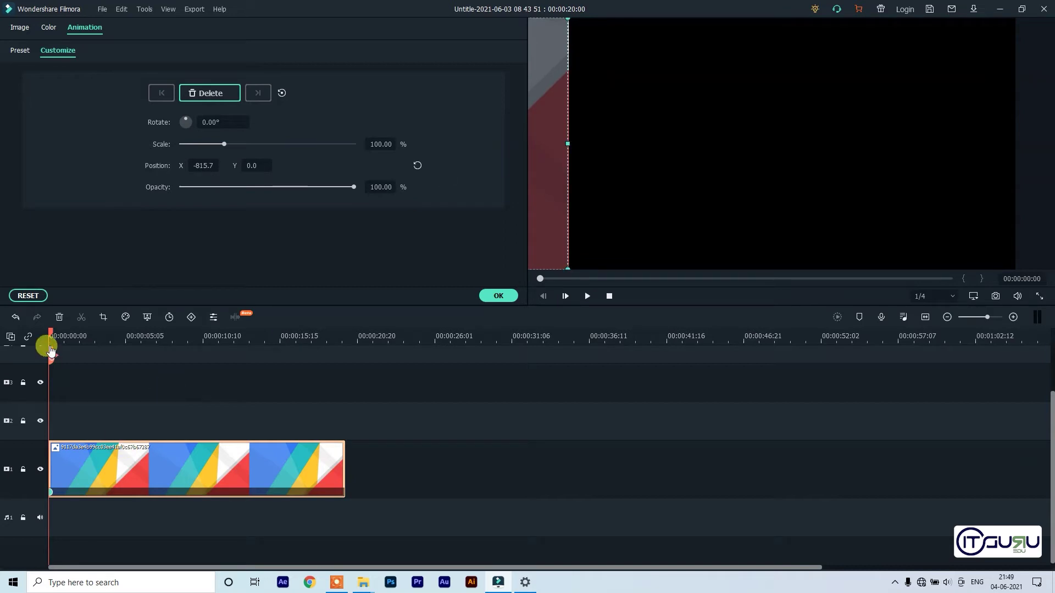
Add a keyframe at 00:00:01:07 and move the image back to fill the frame, at about X 0, Y 0.
drag(52, 340, 67, 336)
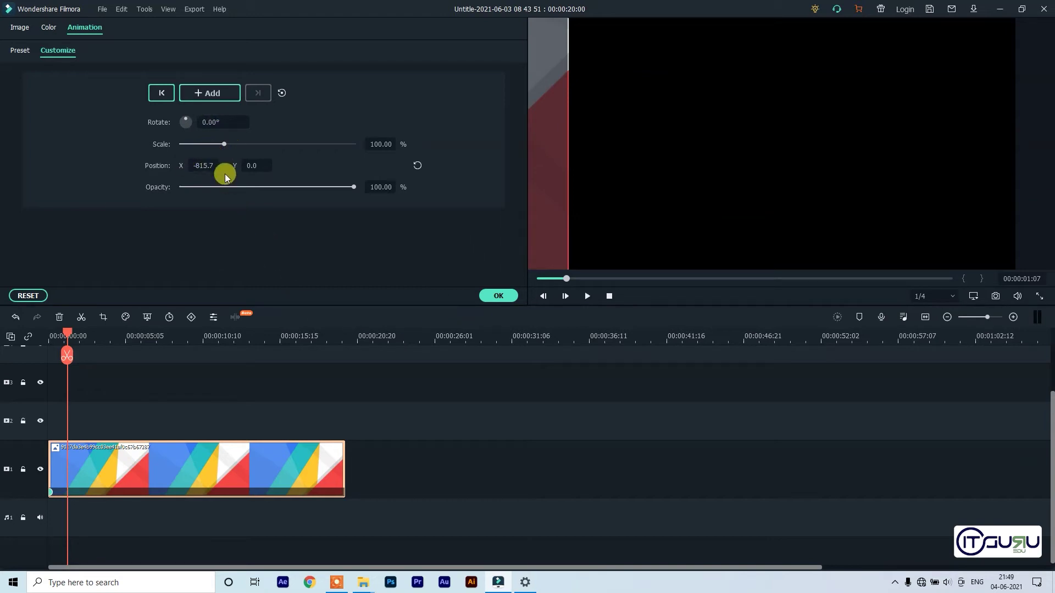
click(220, 91)
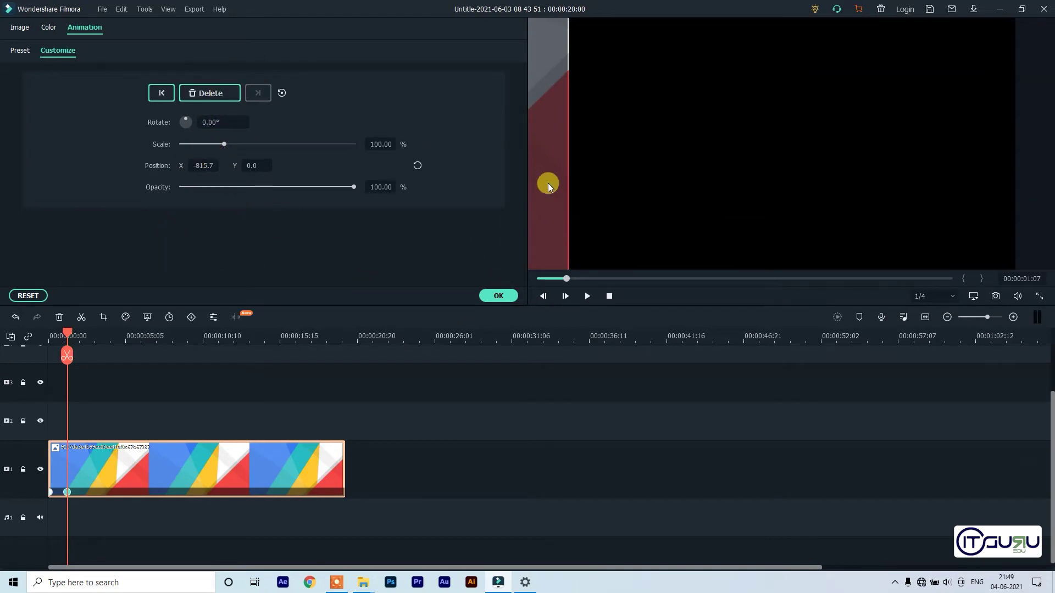
drag(546, 191, 1049, 201)
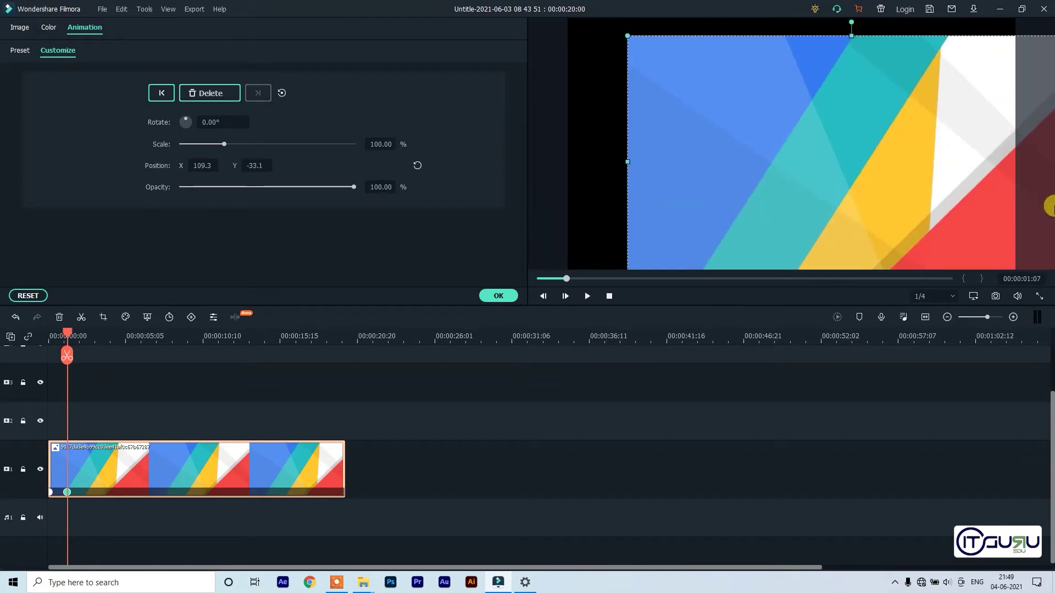
drag(655, 202, 573, 175)
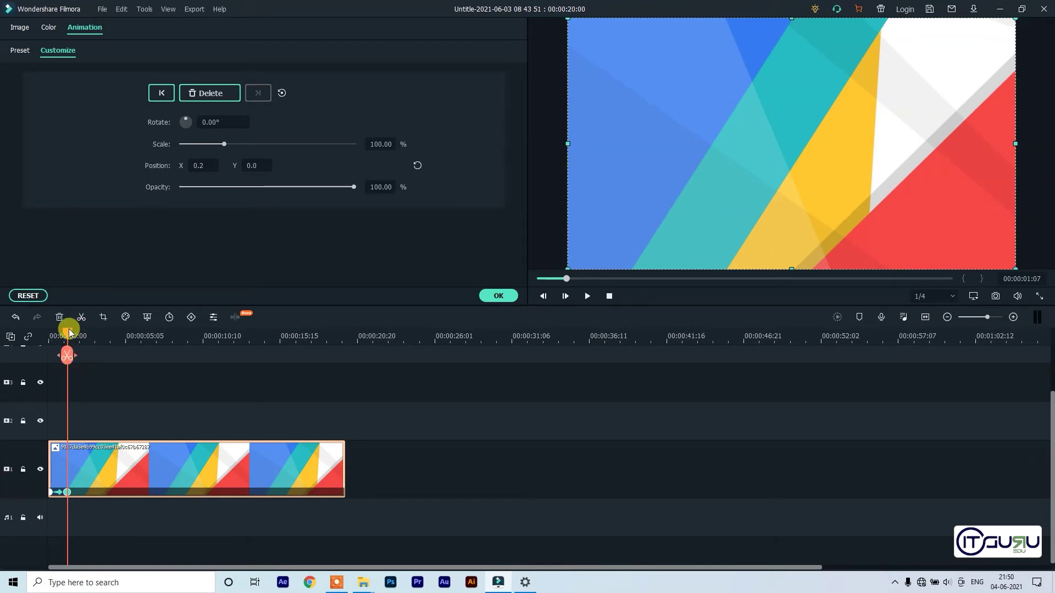
Play the slide-in position animation from the clip's start.
drag(69, 332, 1, 311)
key(space)
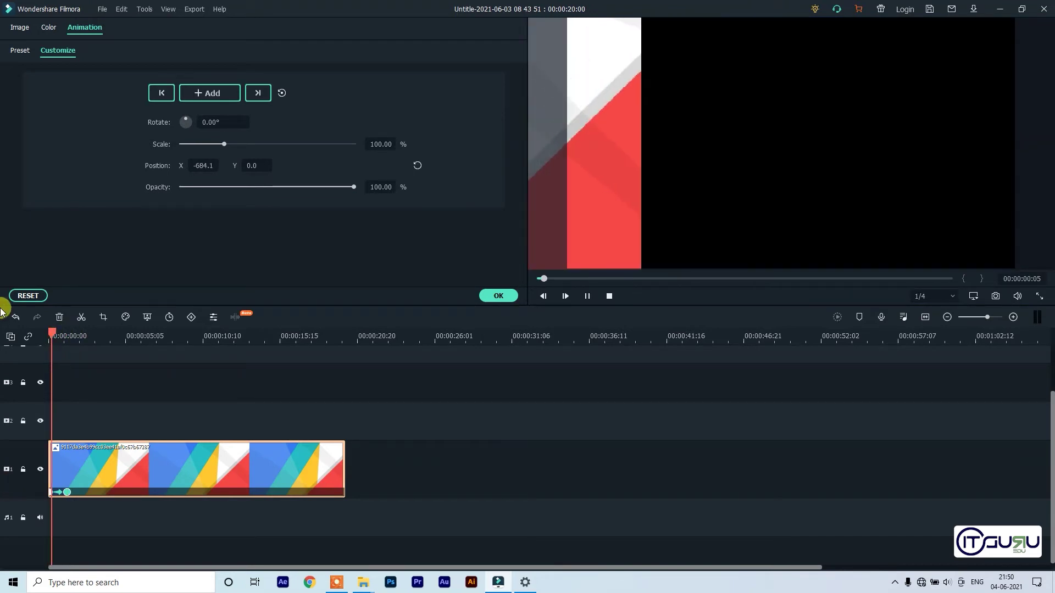
Remove the position keyframes from the image clip and add a keyframe at its start with default values.
mouse_move(73, 329)
mouse_down()
mouse_move(55, 330)
mouse_move(72, 336)
mouse_up()
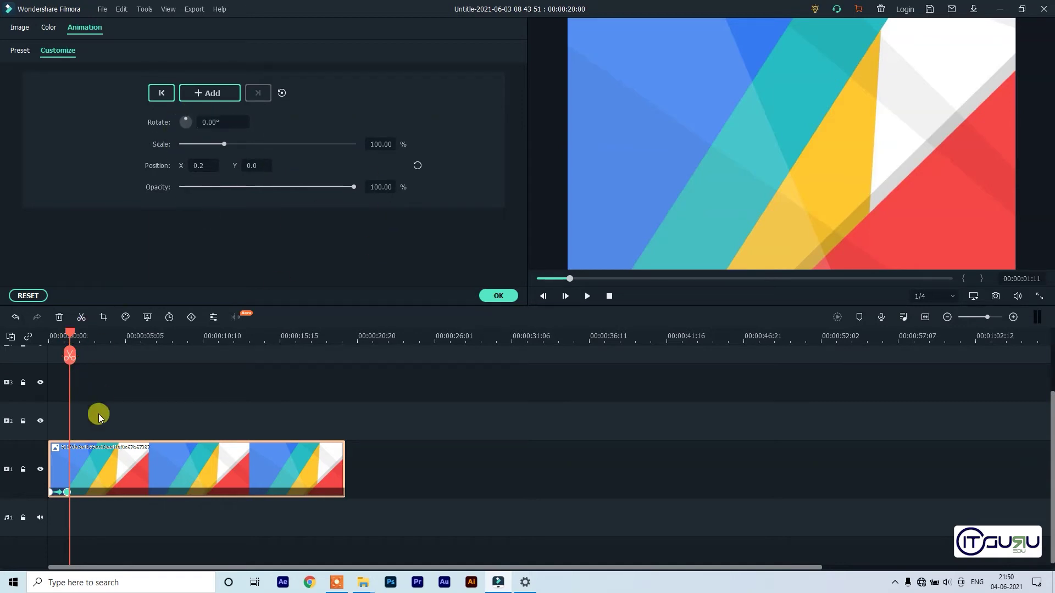
click(67, 492)
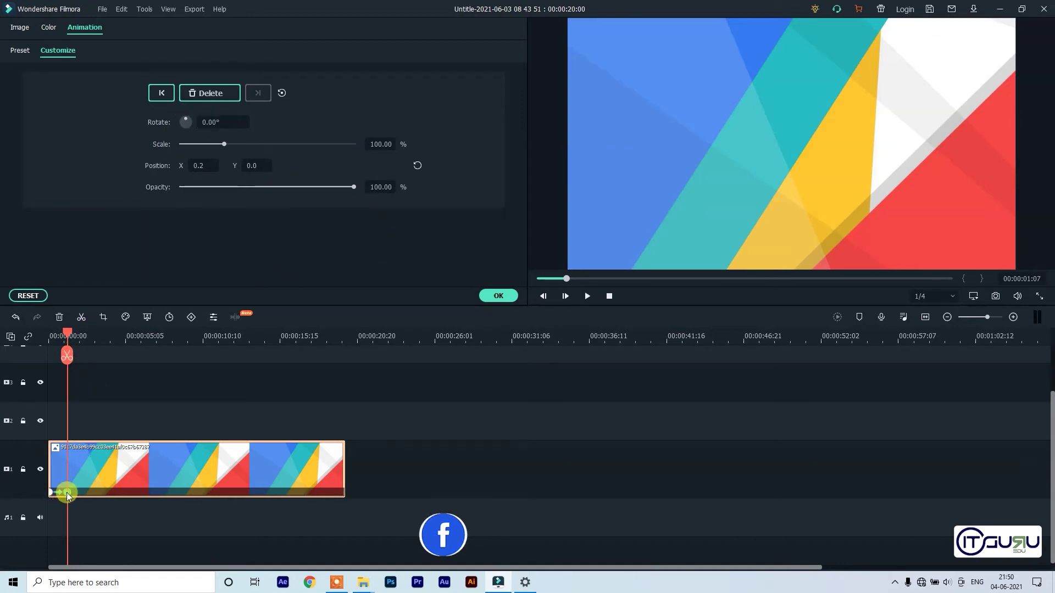
click(52, 493)
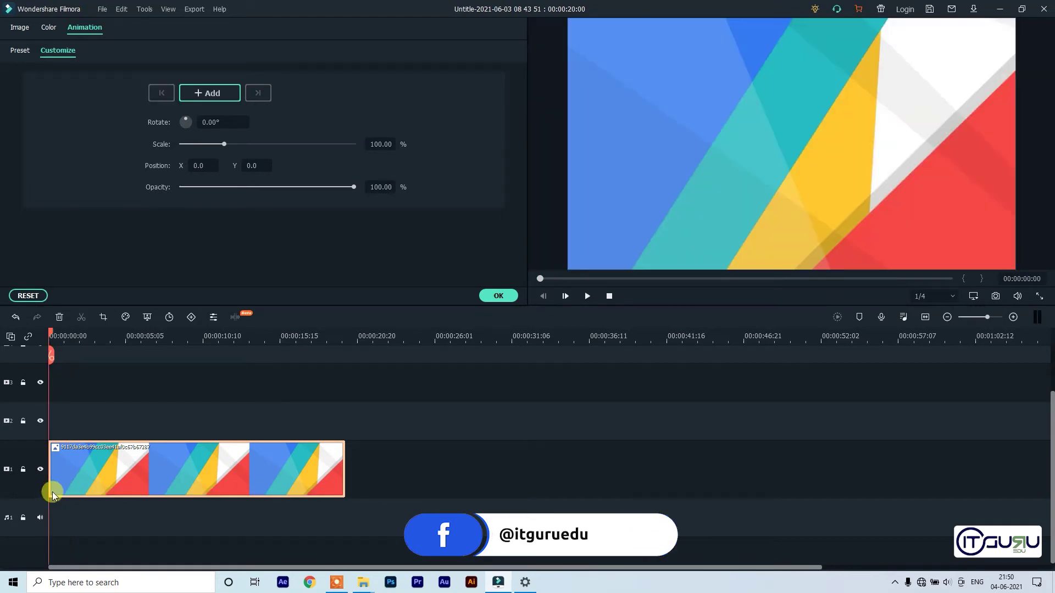
click(211, 94)
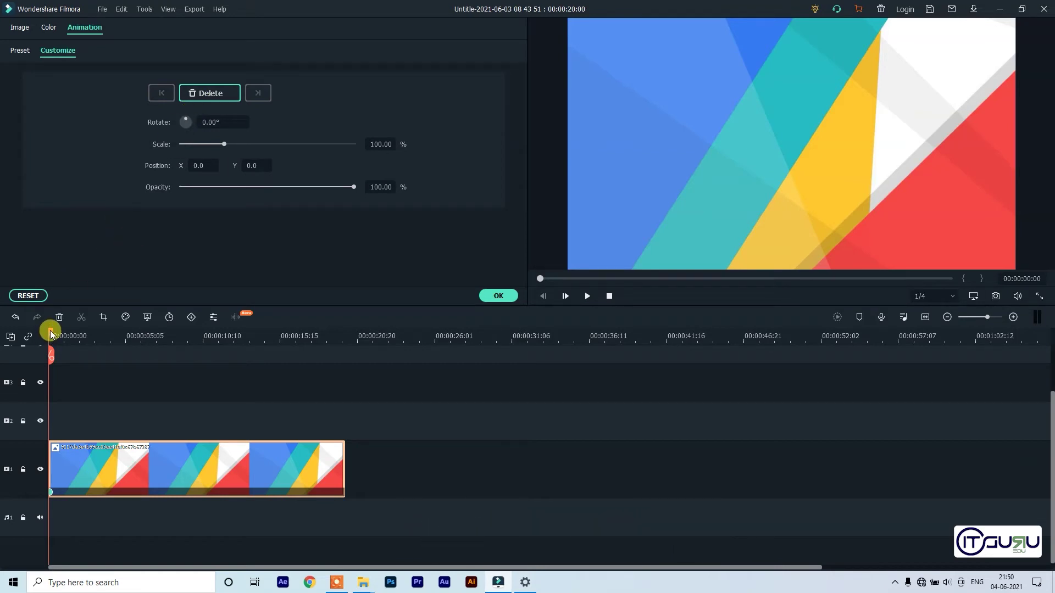
Add a keyframe at 00:00:01:17 with the image's rotation set to 500°.
drag(52, 335, 74, 334)
mouse_move(211, 122)
mouse_down()
mouse_move(223, 119)
mouse_move(142, 120)
mouse_move(212, 118)
mouse_move(214, 137)
mouse_move(216, 109)
mouse_up()
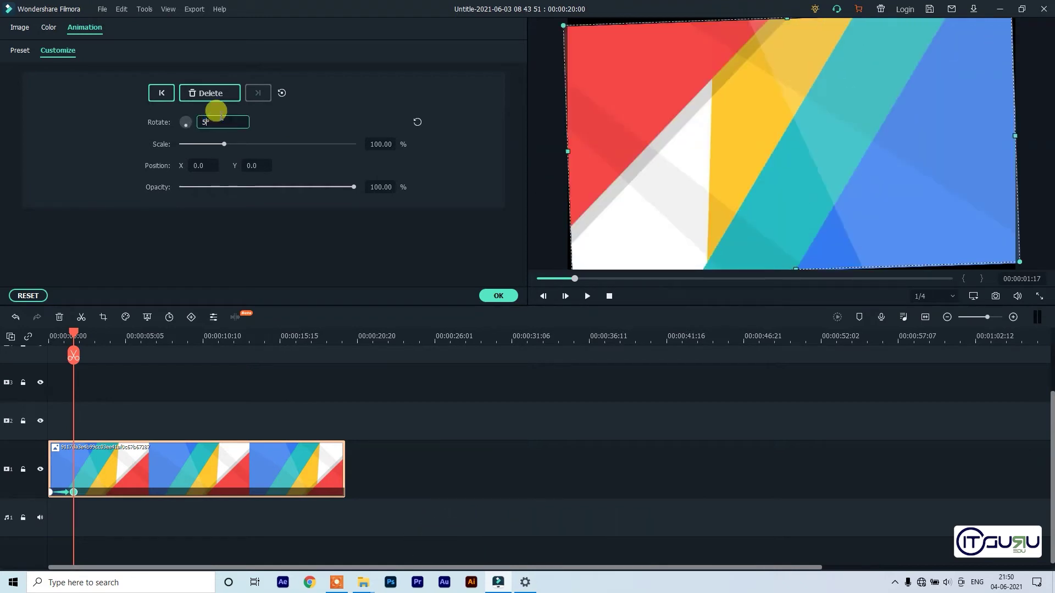
key(Return)
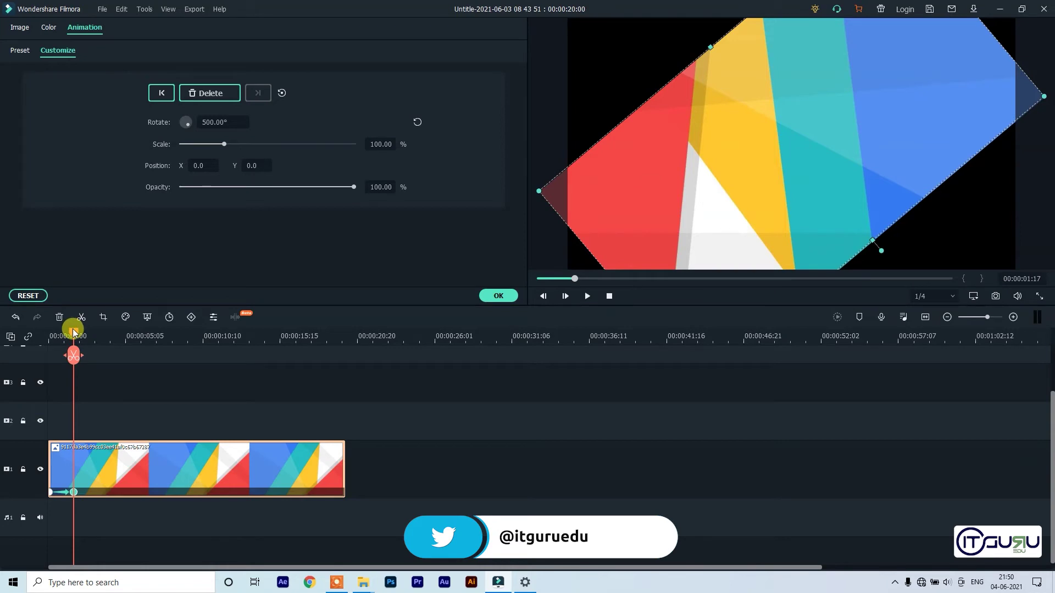
Play the rotation animation from the clip's start, return to the beginning and confirm the animation settings.
drag(73, 333, 2, 336)
key(space)
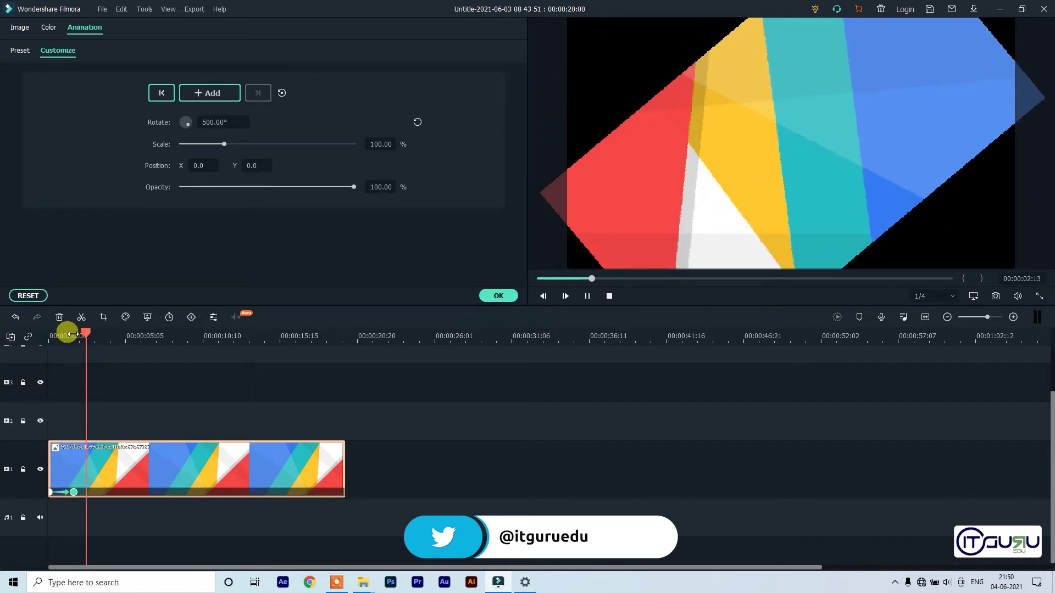
drag(94, 336, 33, 332)
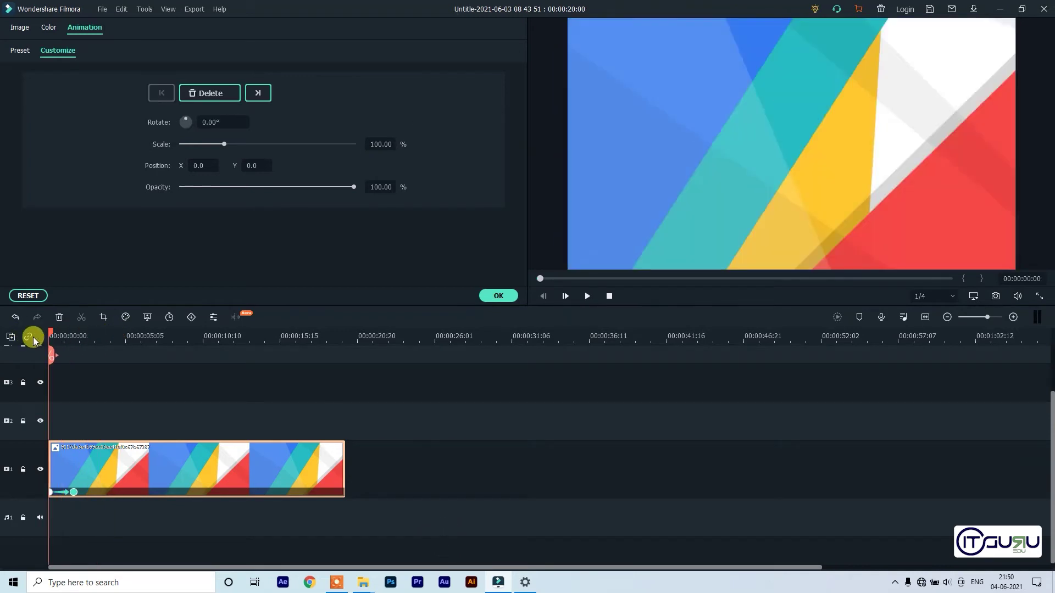
click(498, 296)
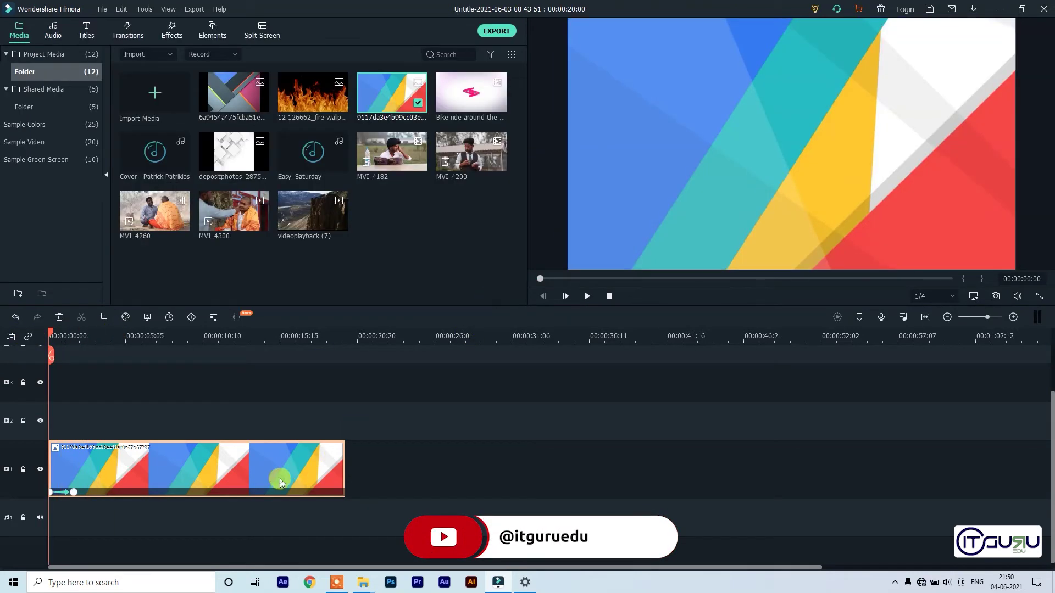
Delete the image clip and place the MVI_4300 video at the start of video track 1.
key(Delete)
drag(246, 219, 17, 468)
right_click(151, 464)
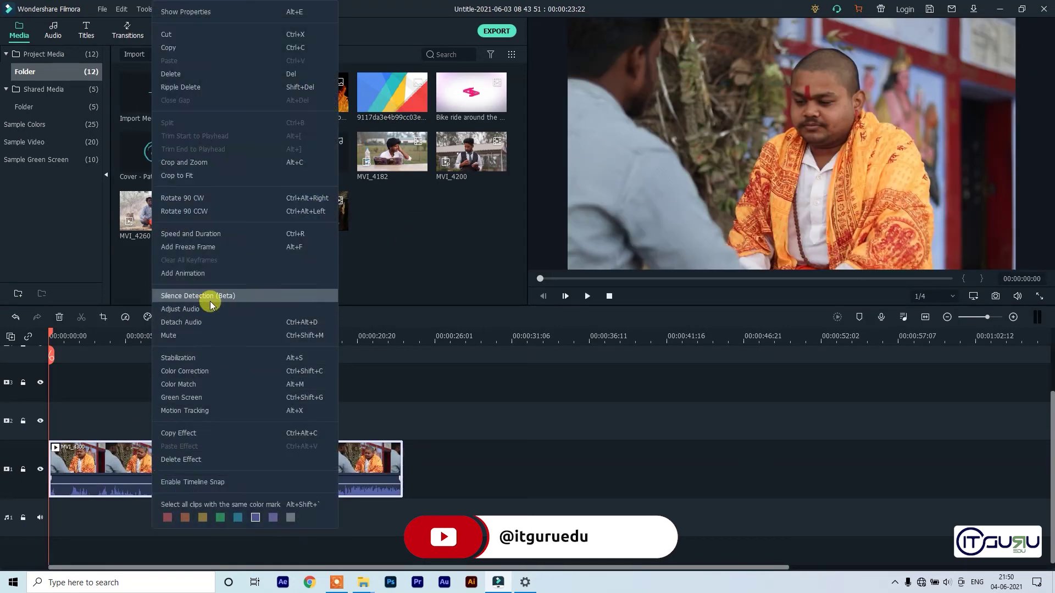
click(197, 273)
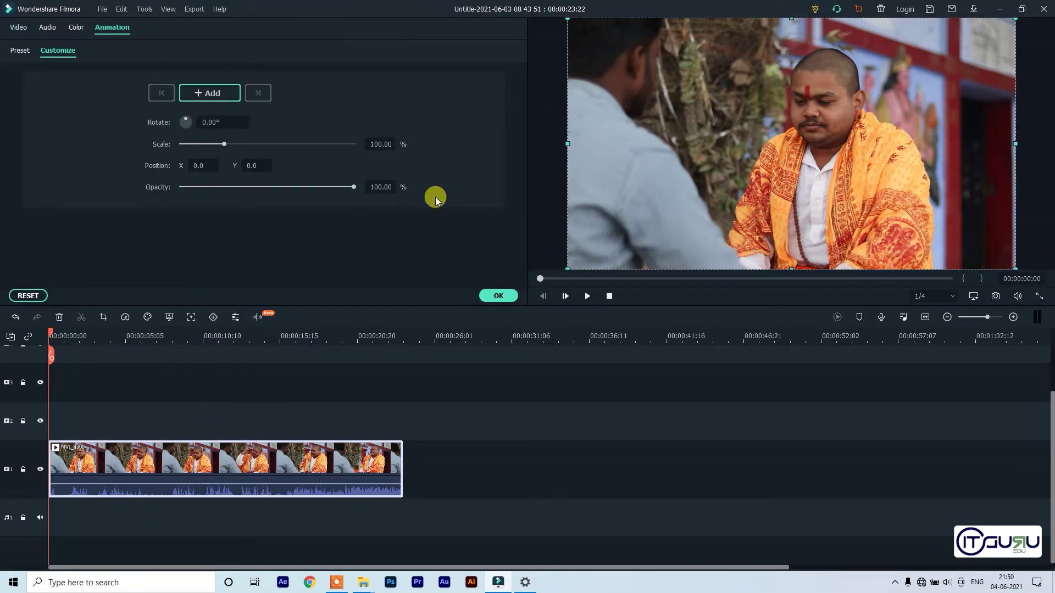
click(228, 395)
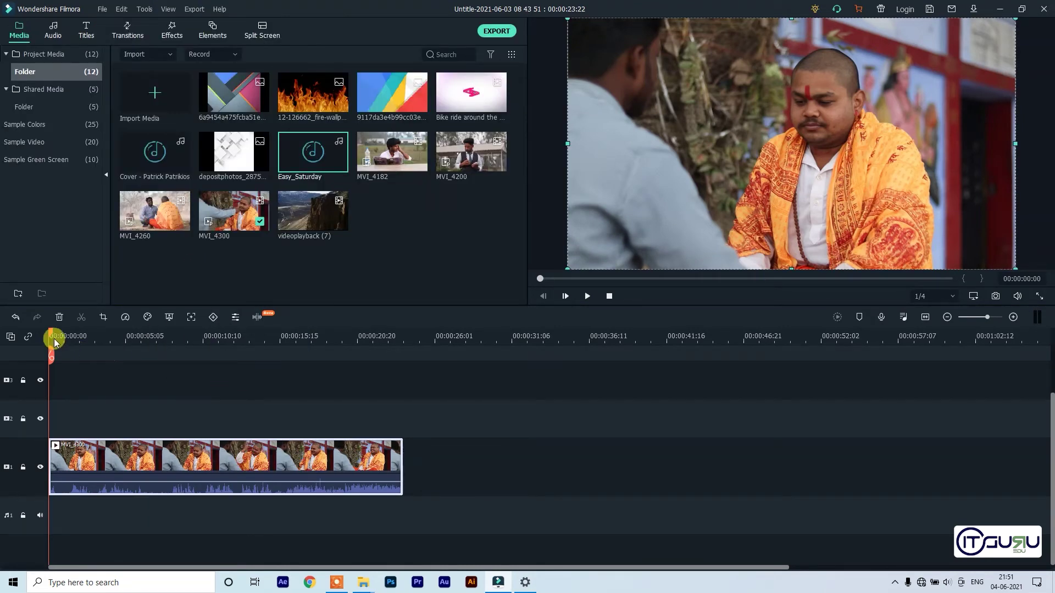
right_click(187, 465)
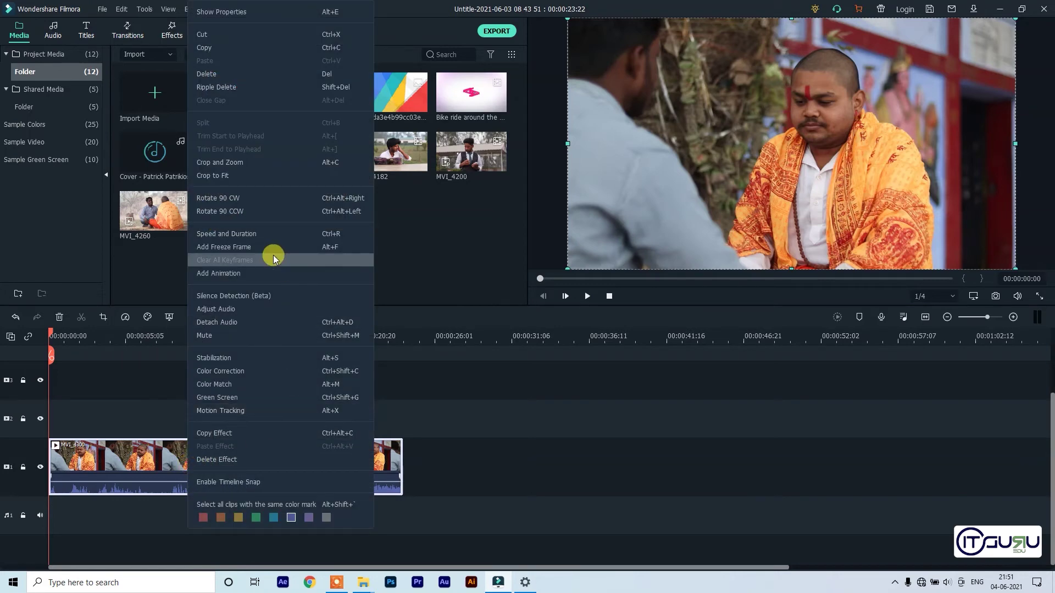
click(160, 424)
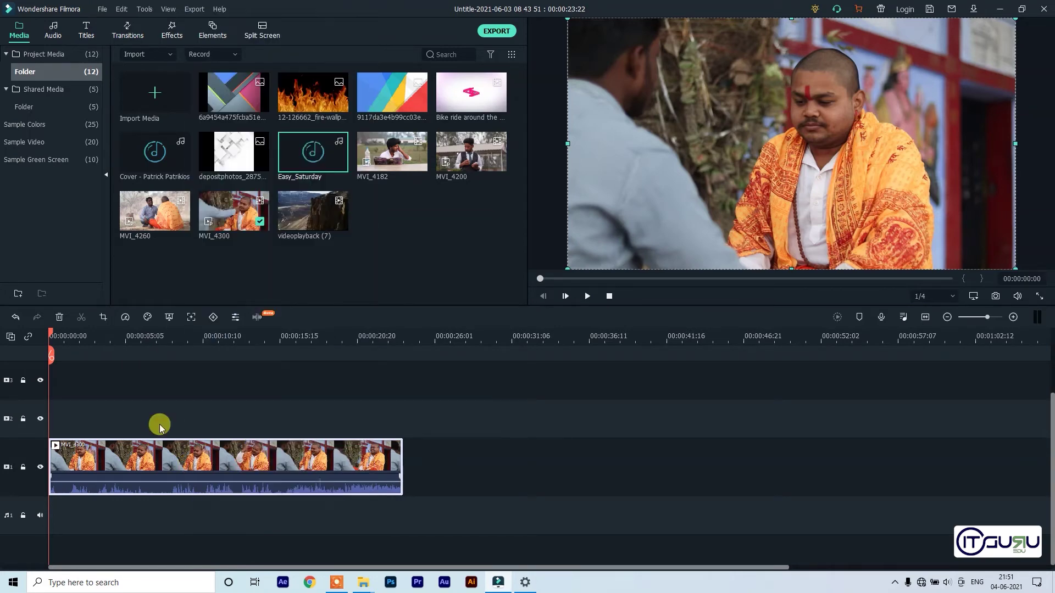
right_click(328, 462)
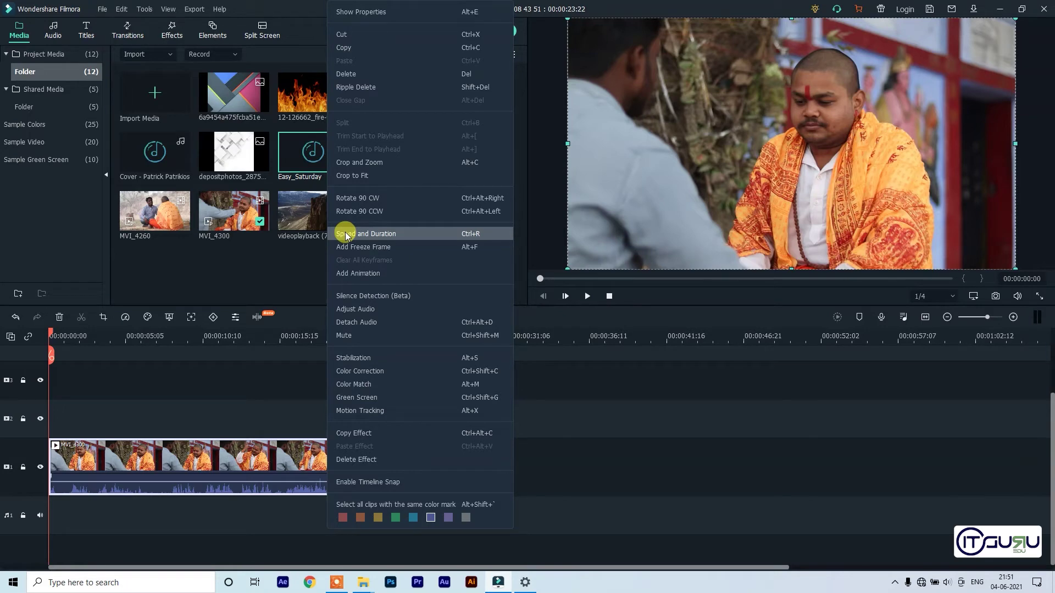
click(226, 467)
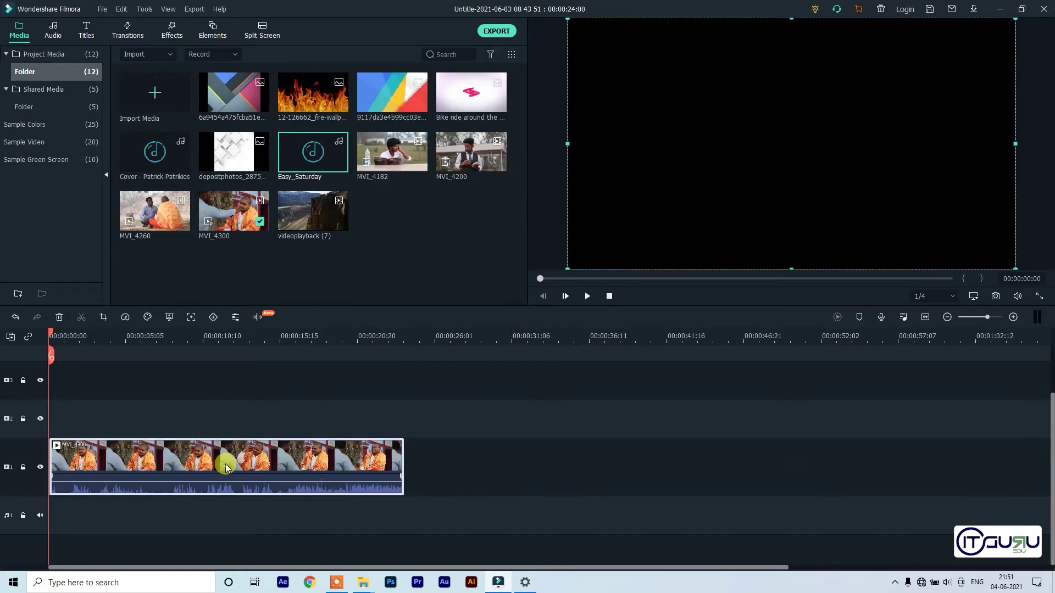
right_click(263, 463)
click(102, 366)
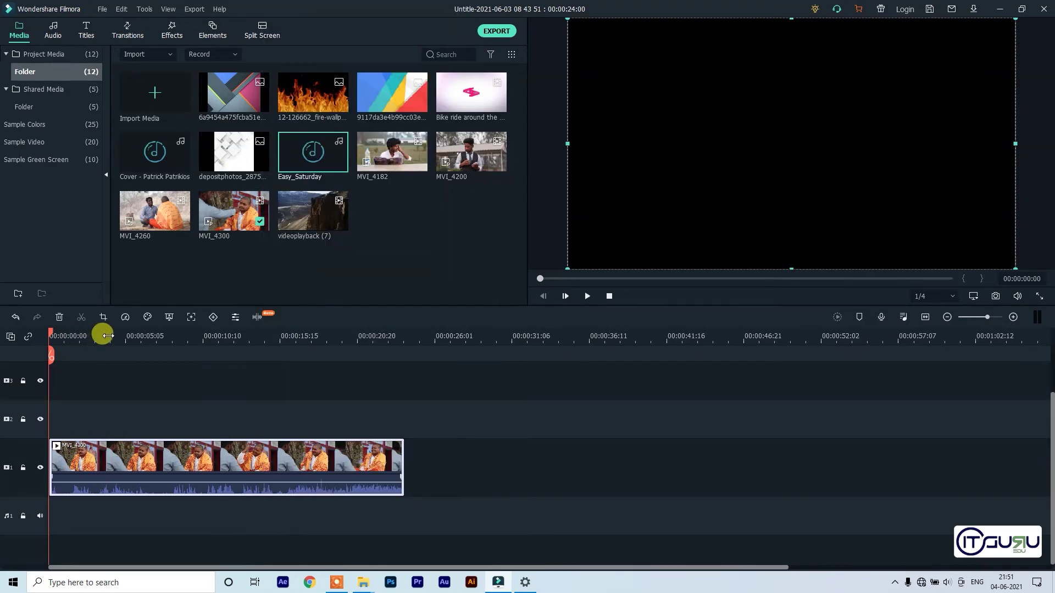
Play the MVI_4300 clip briefly from about 00:00:04 and delete it from the timeline.
click(107, 335)
key(space)
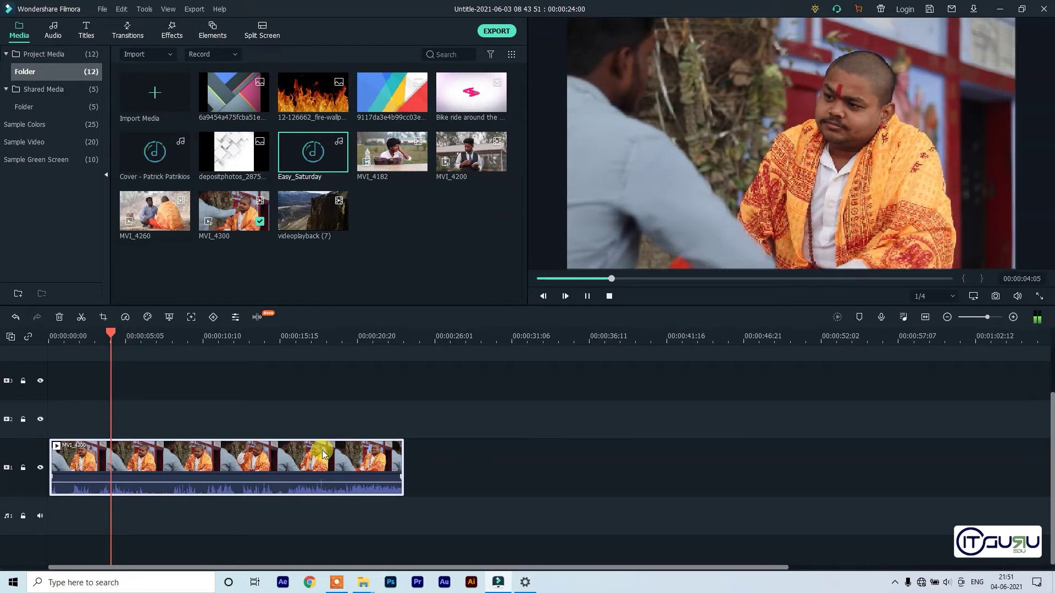
key(Delete)
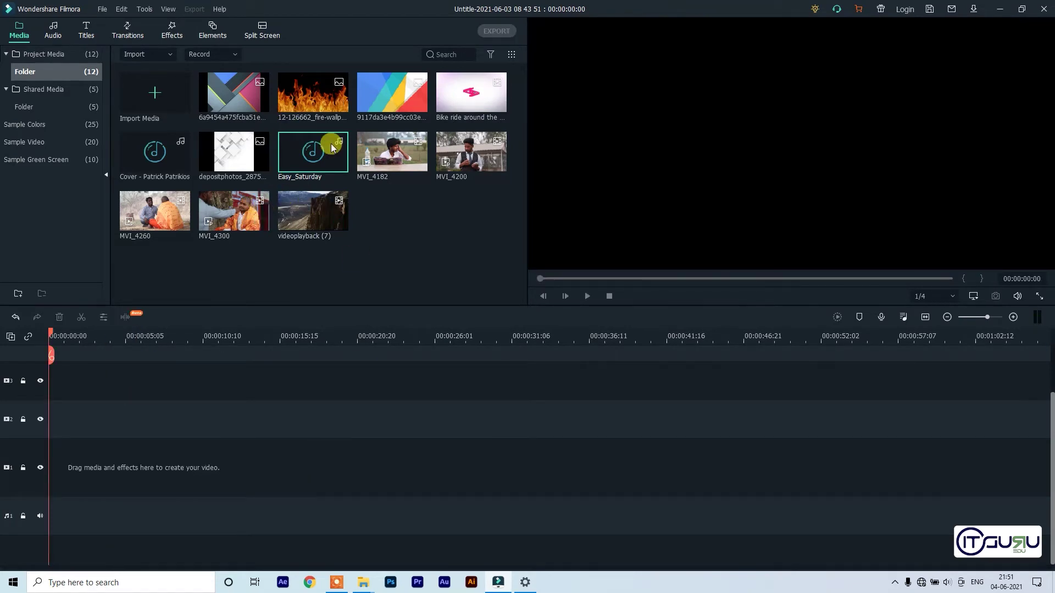
Place the "Bike ride around the city" video at the start of video track 1.
click(471, 93)
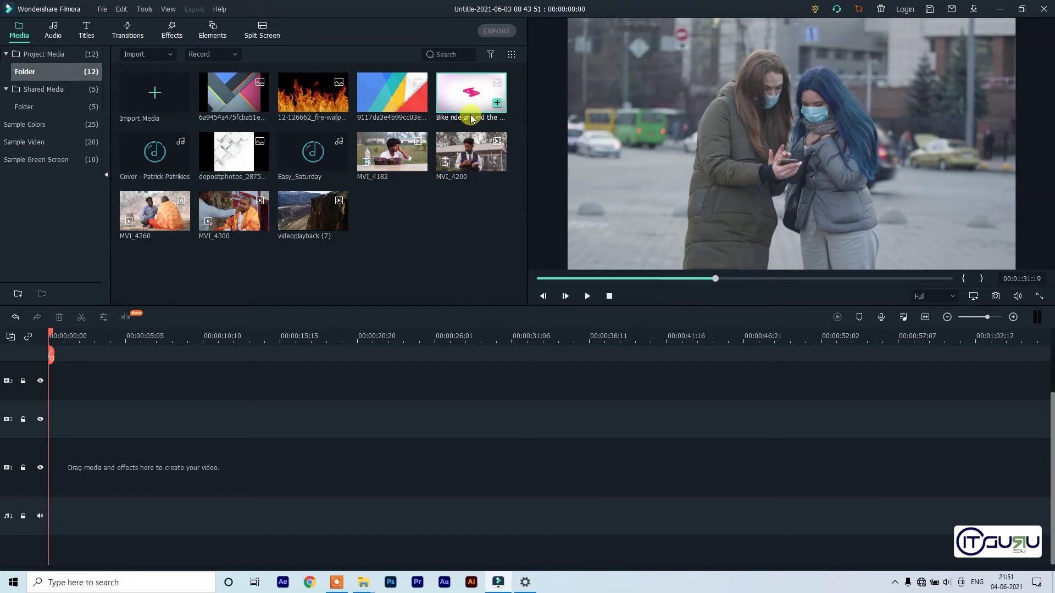
drag(470, 101, 2, 503)
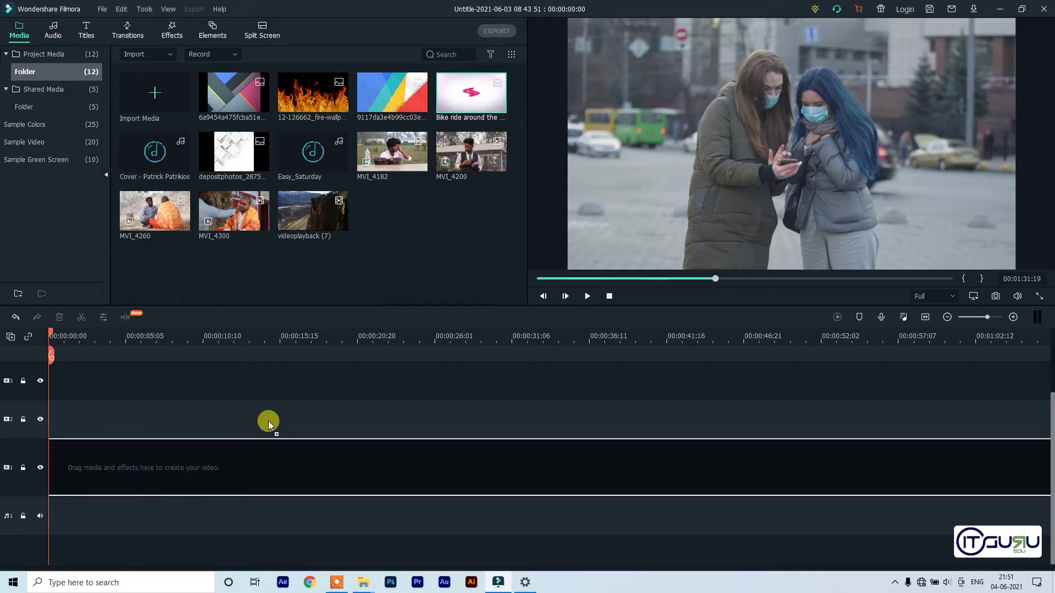
drag(260, 446, 264, 448)
click(435, 308)
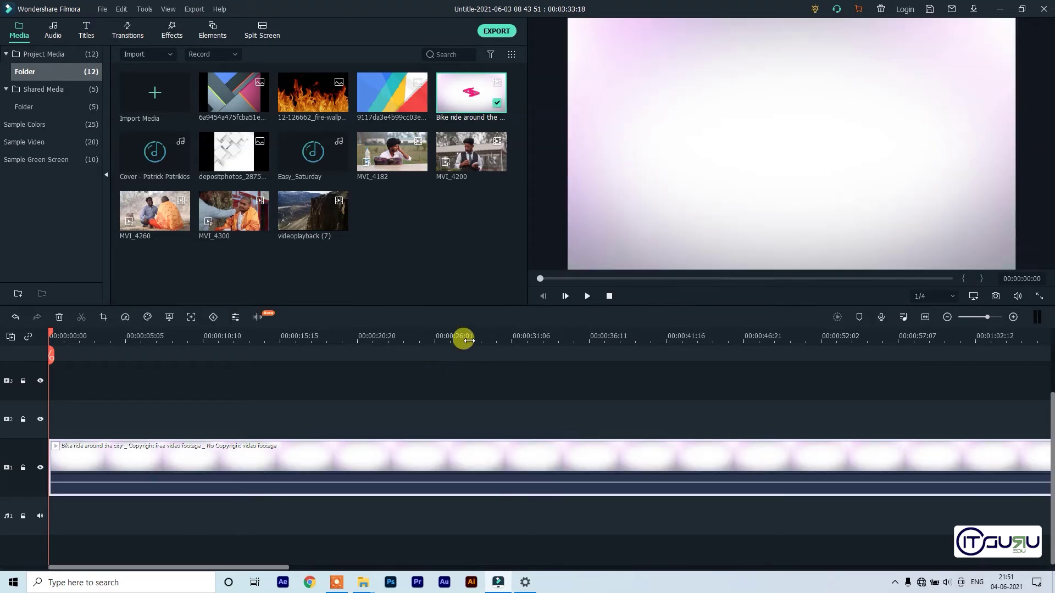
Split the bike ride clip at 00:01:31:01, where the shot of the two masked women begins, and delete the part before it.
click(469, 337)
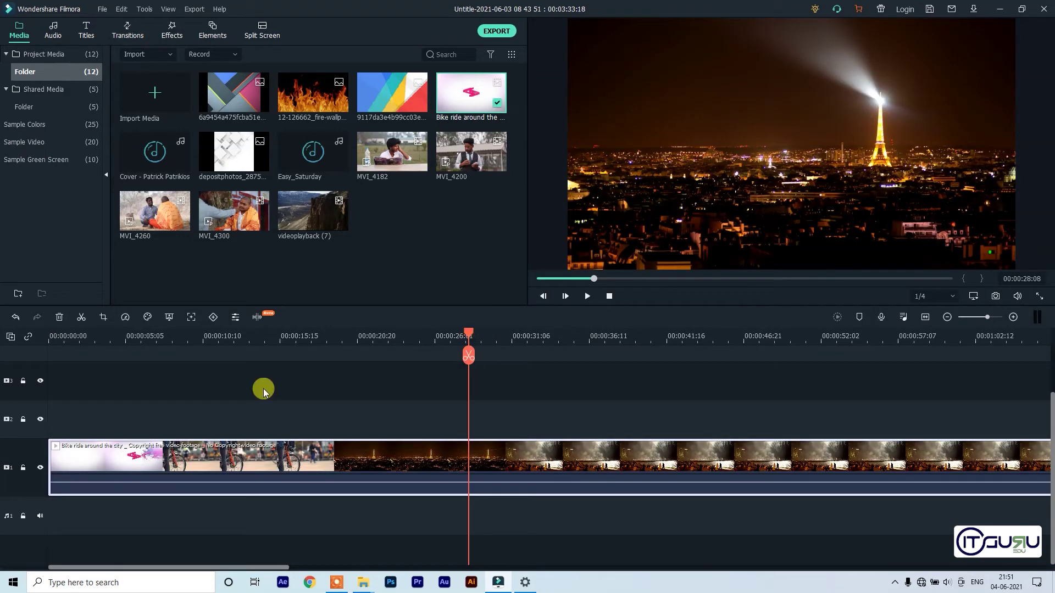
click(156, 337)
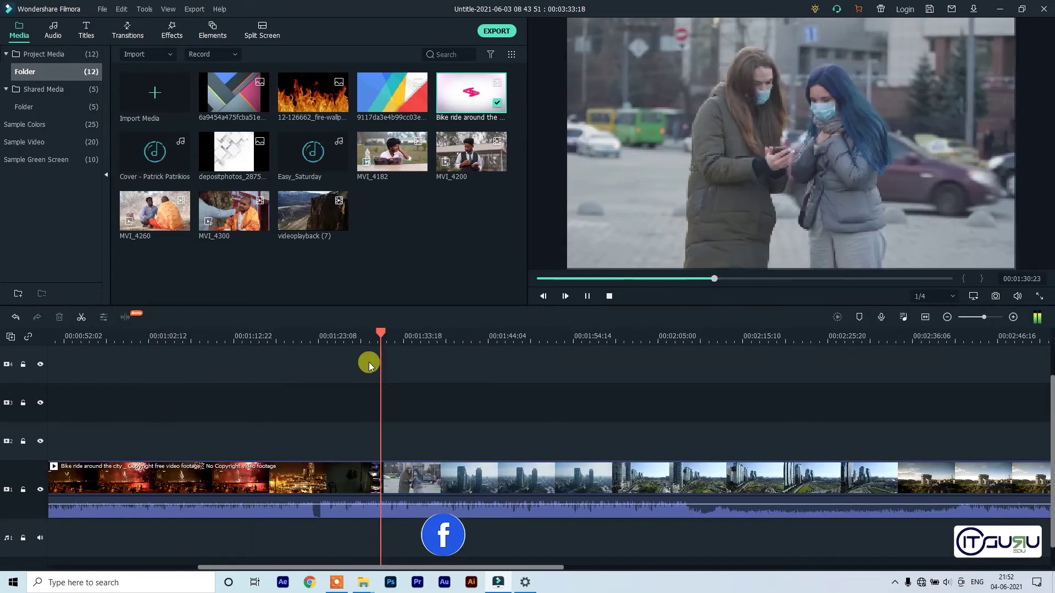
key(space)
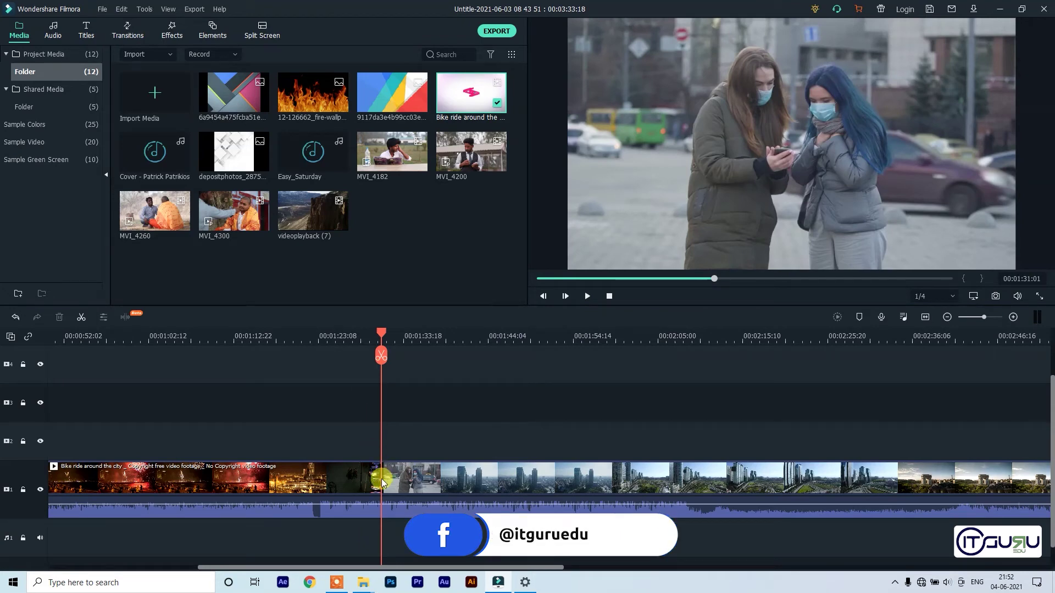
click(389, 368)
click(352, 477)
key(Delete)
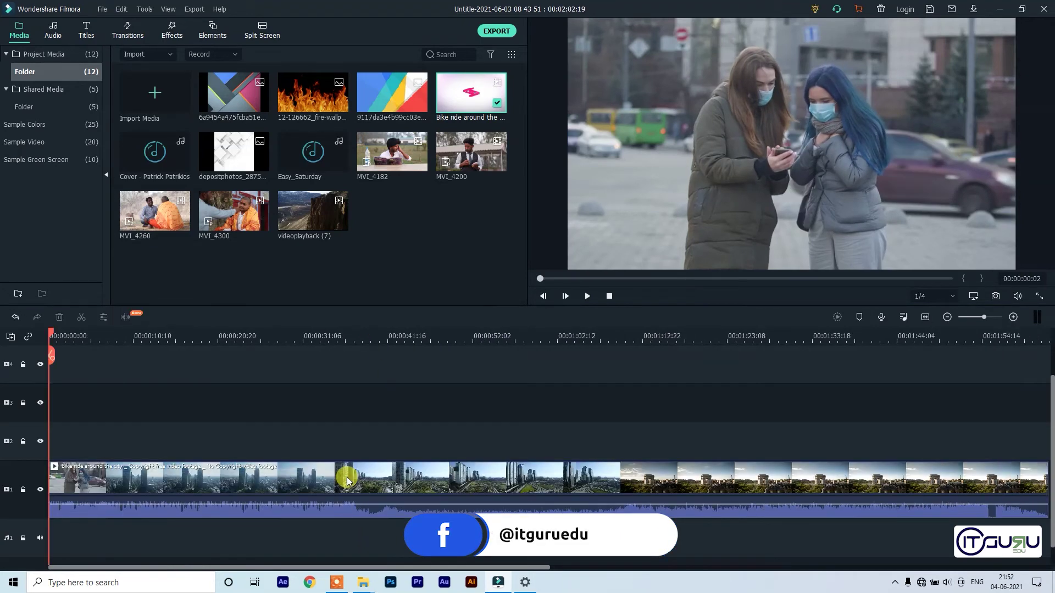
Find the end of the two women's shot, split the clip there at 00:00:04:14 and delete the remainder.
key(space)
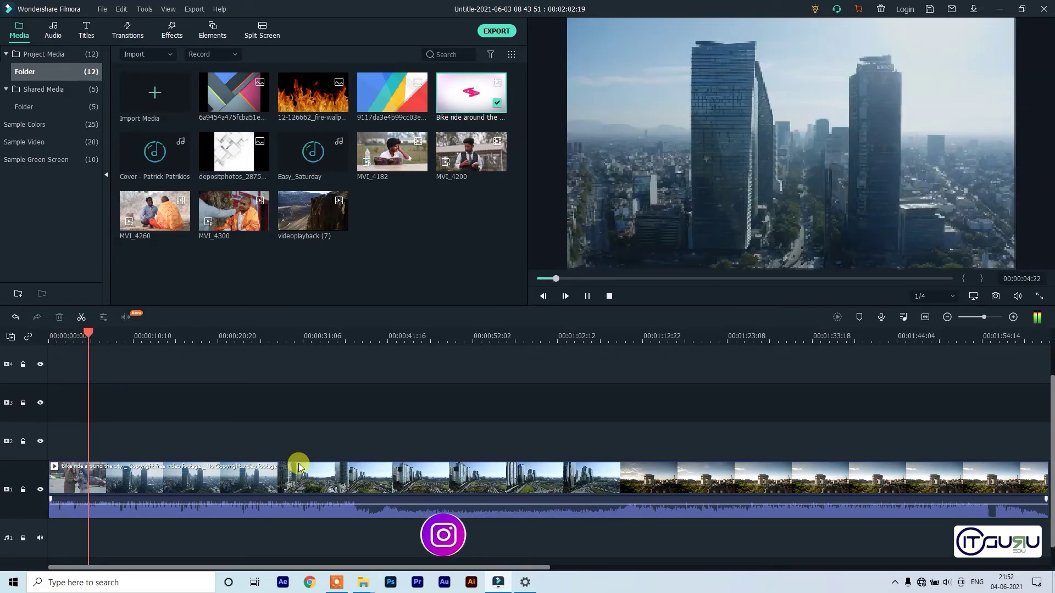
key(space)
key(Left)
key(Left)
key(Left)
key(Left)
key(Left)
key(Left)
key(Left)
key(Left)
key(Left)
key(Left)
key(Left)
key(Left)
key(Left)
key(Left)
key(Left)
key(Left)
key(Left)
key(Left)
key(Left)
key(Left)
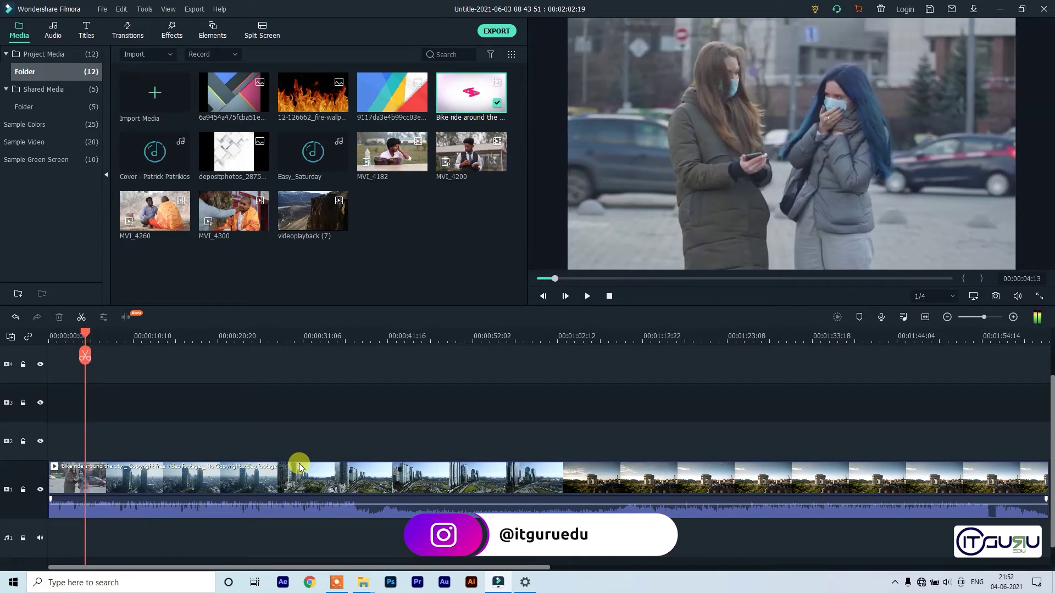
key(Right)
key(Right)
key(Right)
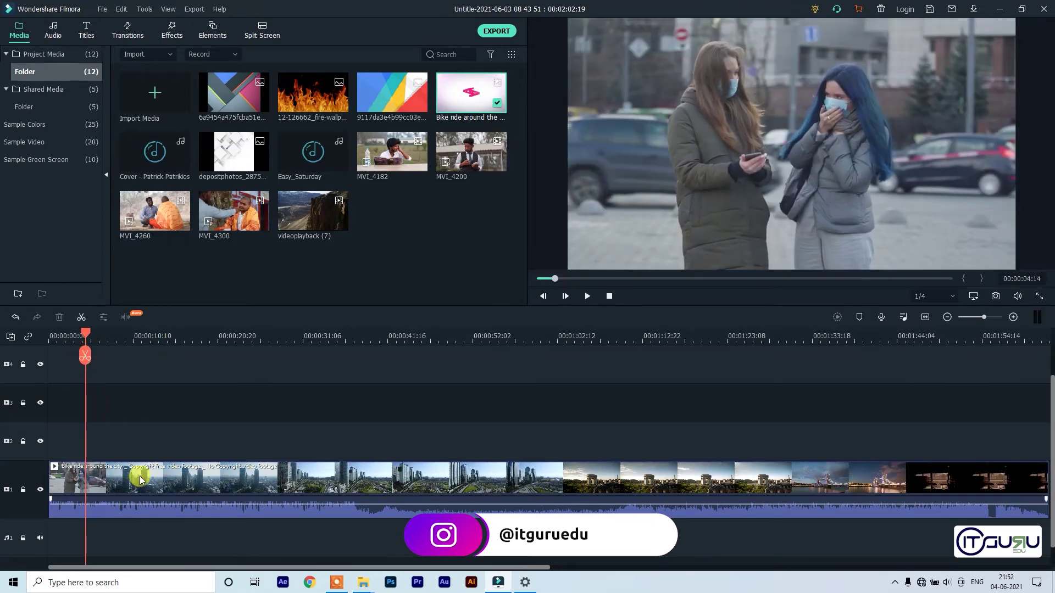
click(85, 364)
click(114, 487)
key(Delete)
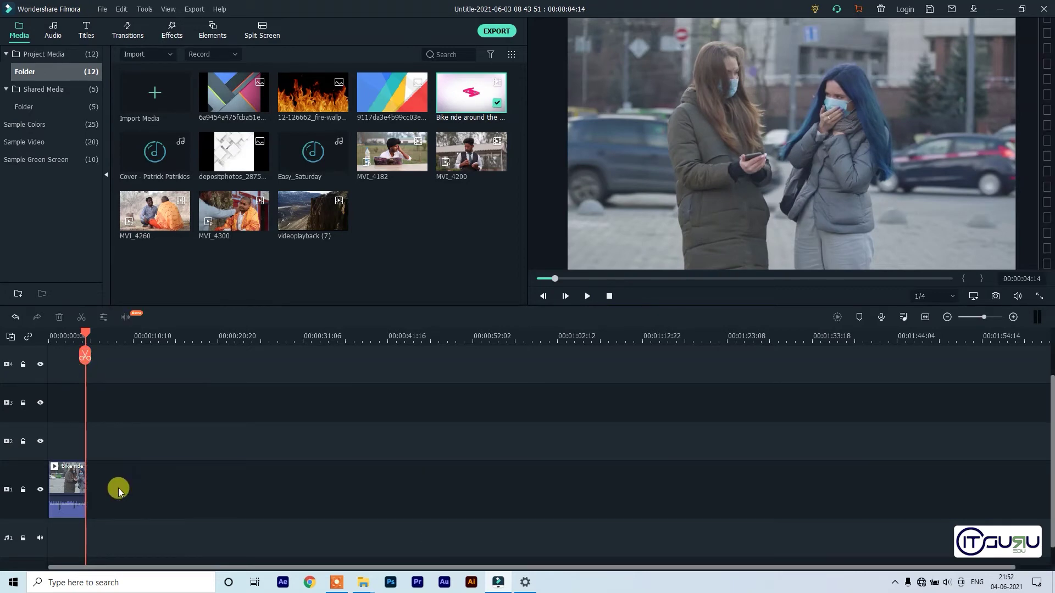
Return the playhead to the beginning and slow the trimmed clip to 0.46x speed with Ripple Edit enabled.
click(72, 363)
drag(86, 335, 51, 335)
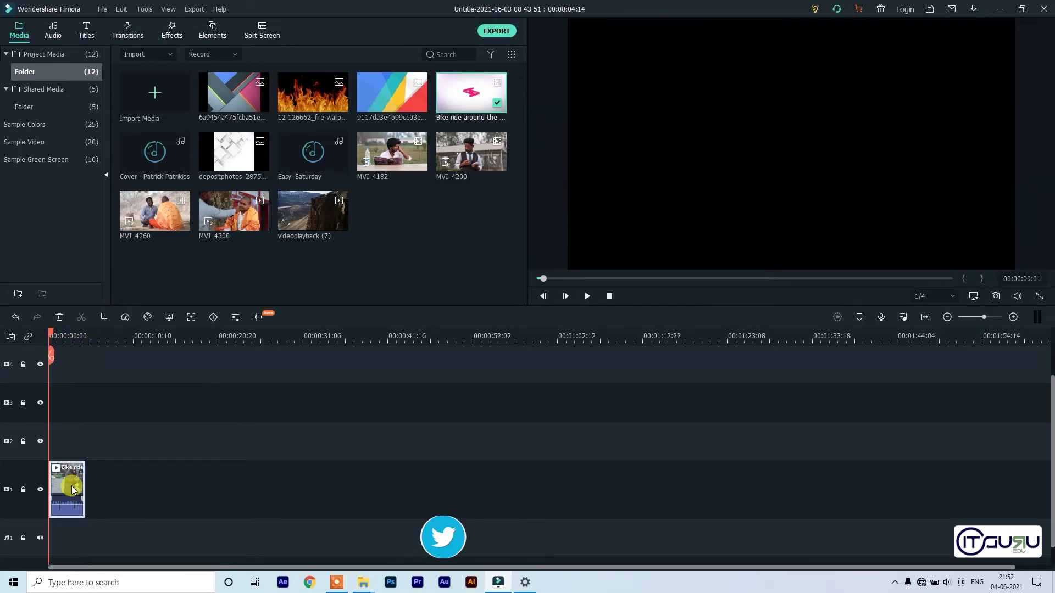
right_click(71, 477)
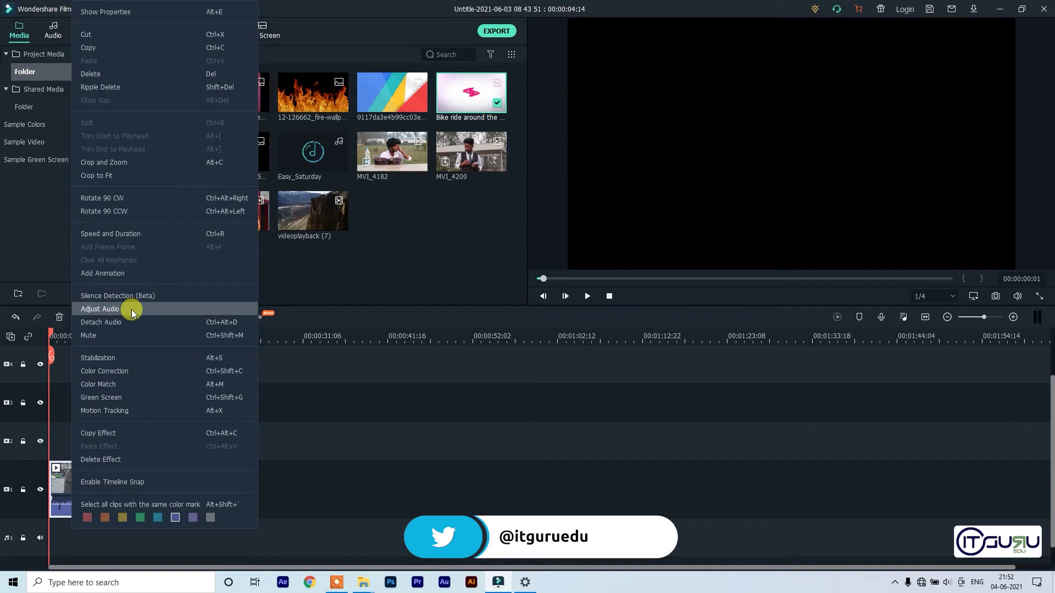
click(111, 234)
drag(525, 220, 474, 229)
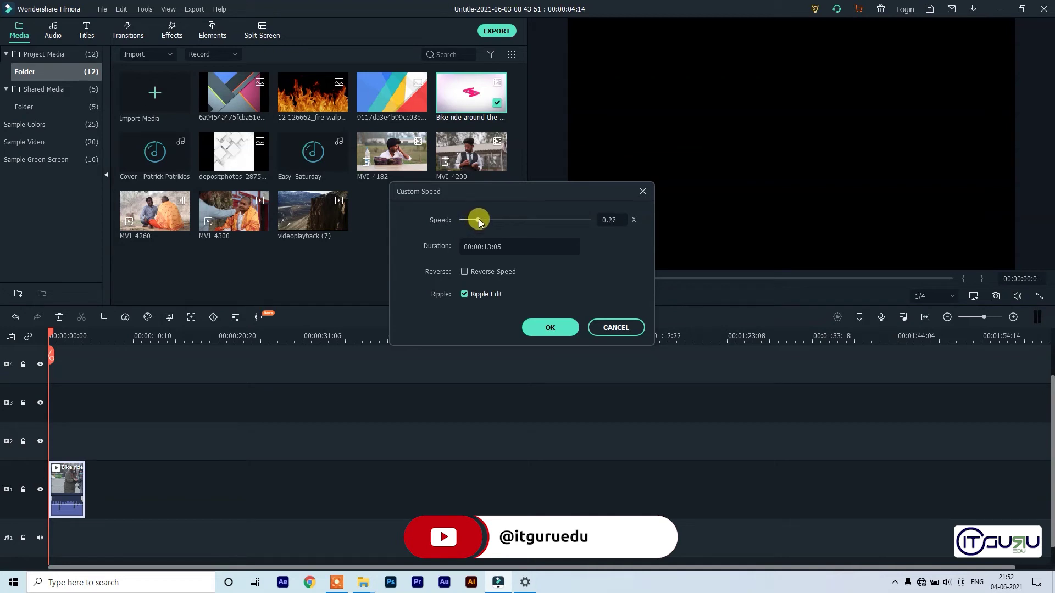
drag(492, 226, 472, 220)
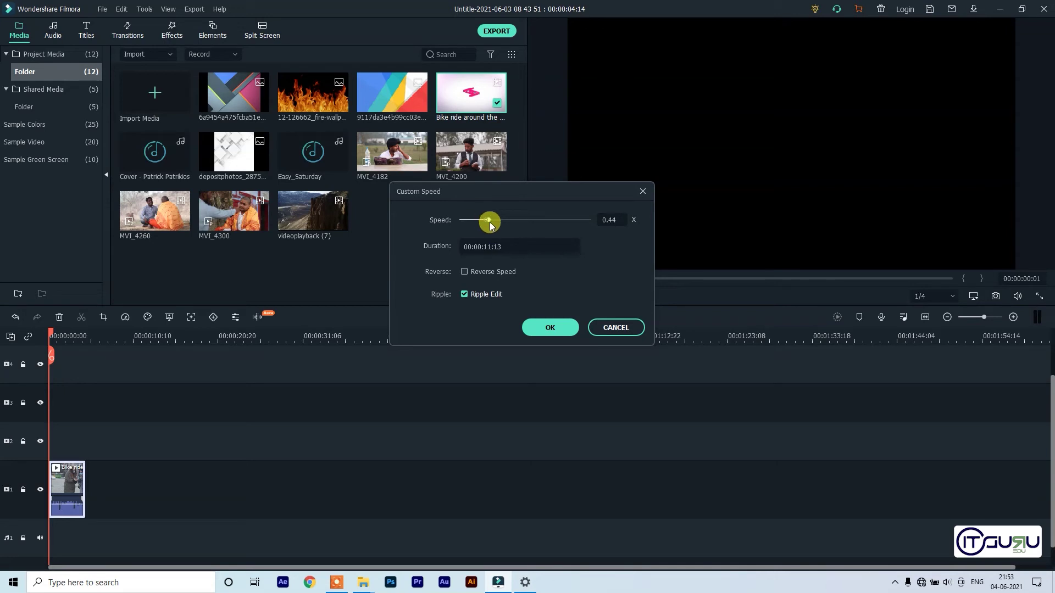
click(565, 328)
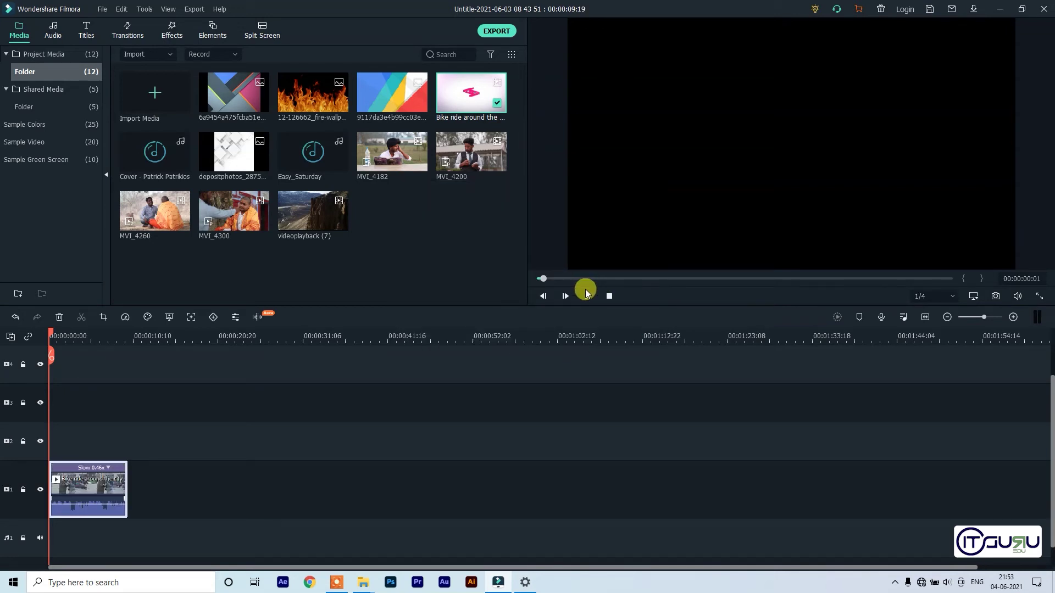
Play back the slowed clip to check its motion, then return the playhead to the start of the timeline.
key(space)
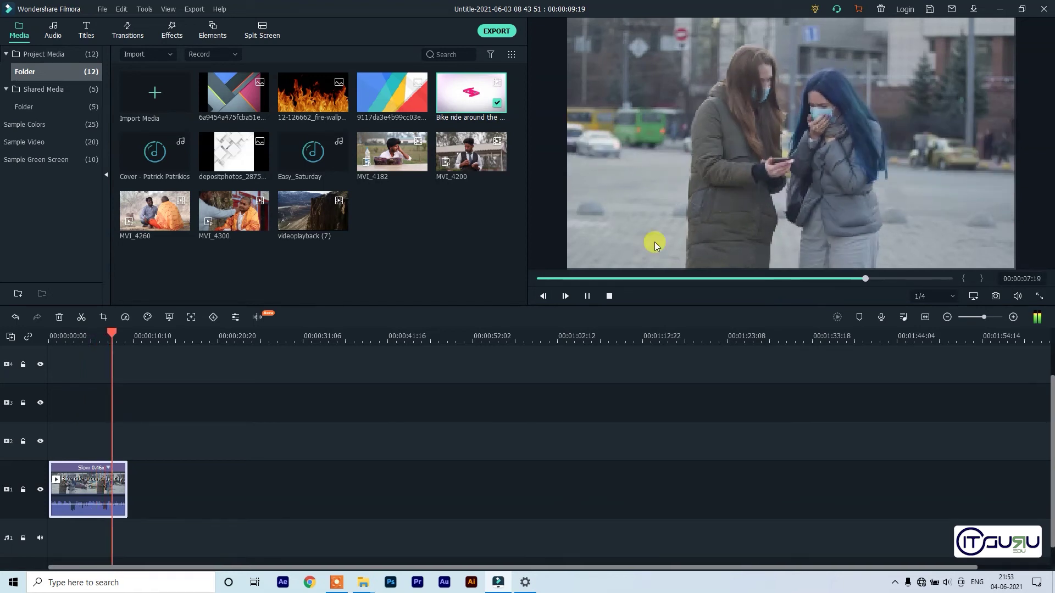
key(space)
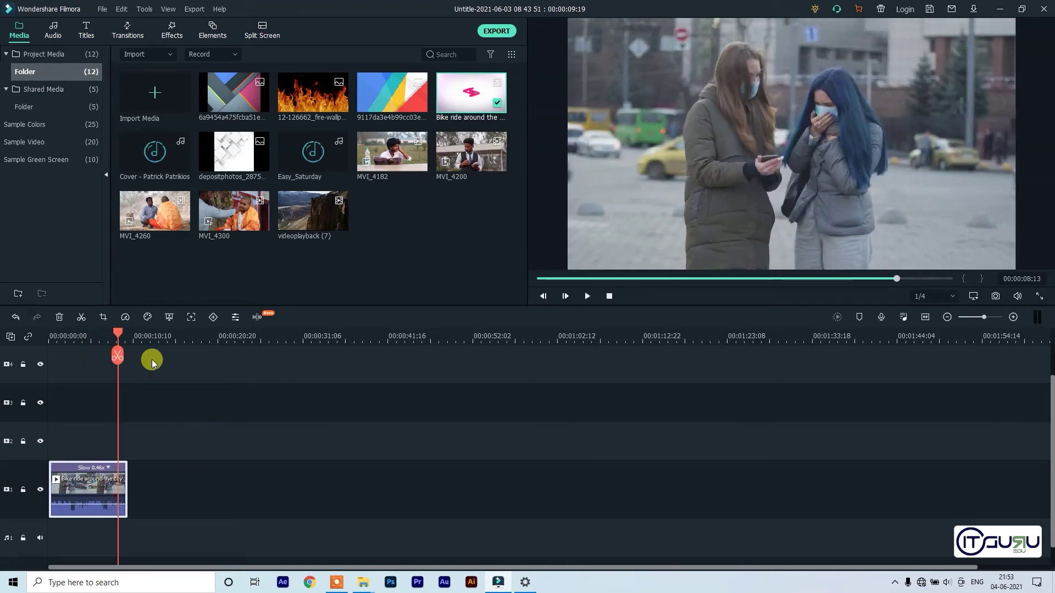
drag(119, 336, 49, 336)
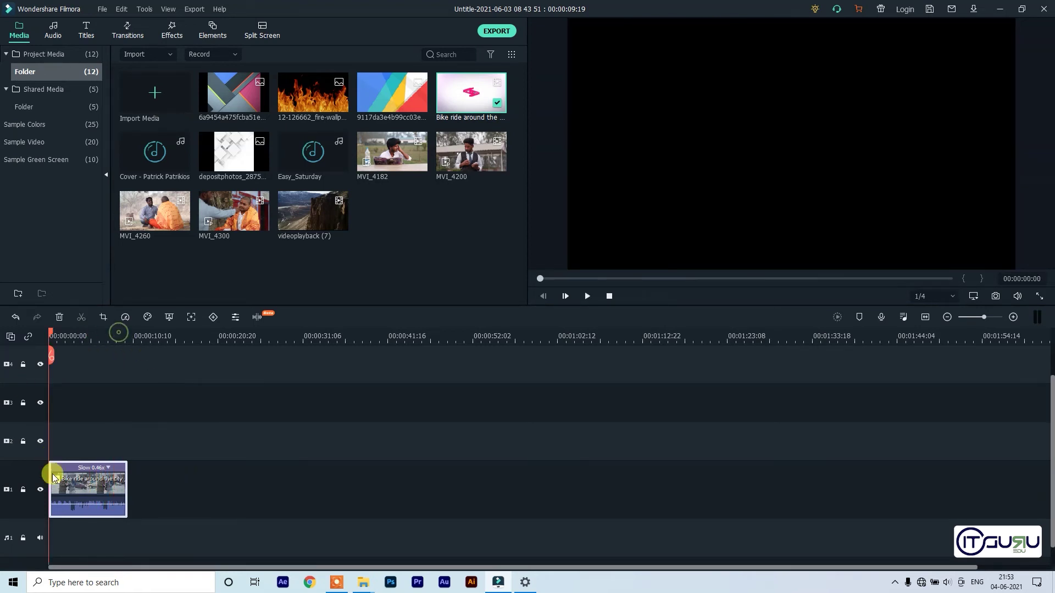
Reverse the clip at 1.00x speed with Reverse Speed and Ripple Edit enabled, declining to create a proxy file.
right_click(102, 488)
click(146, 235)
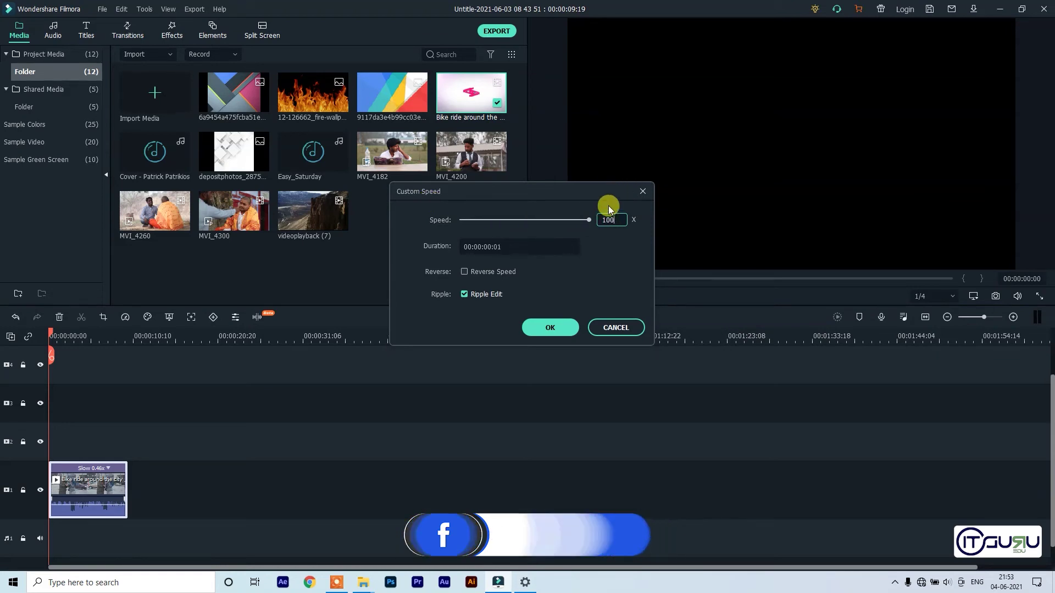
text(00)
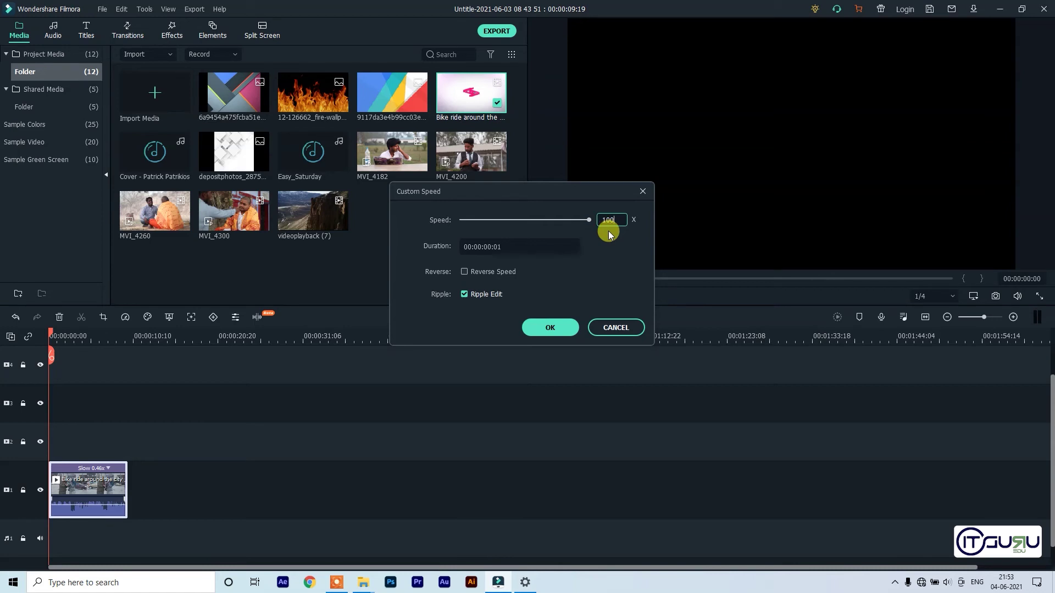
click(501, 247)
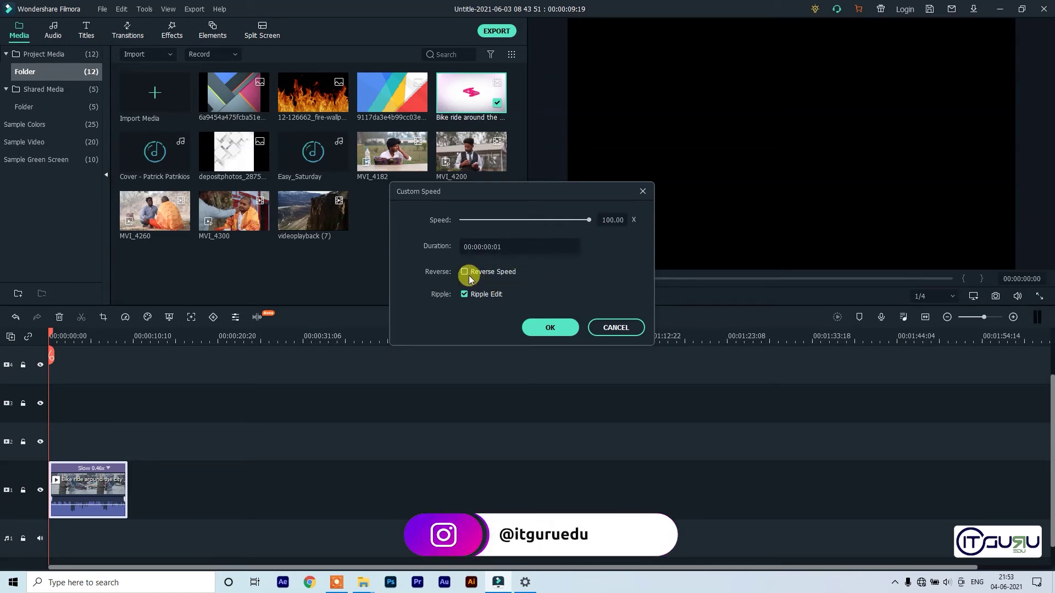
click(539, 328)
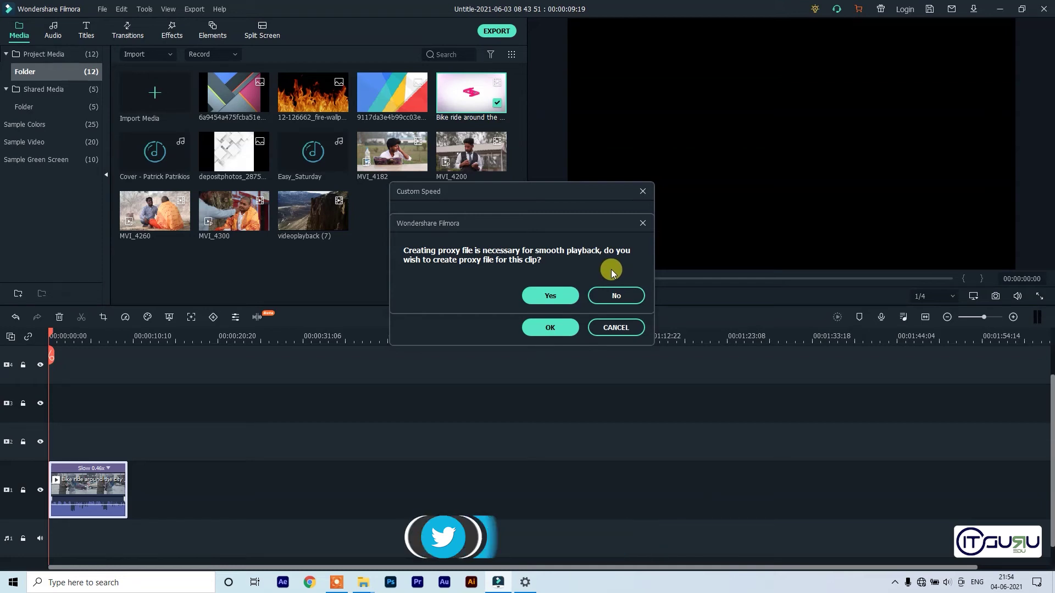
click(605, 297)
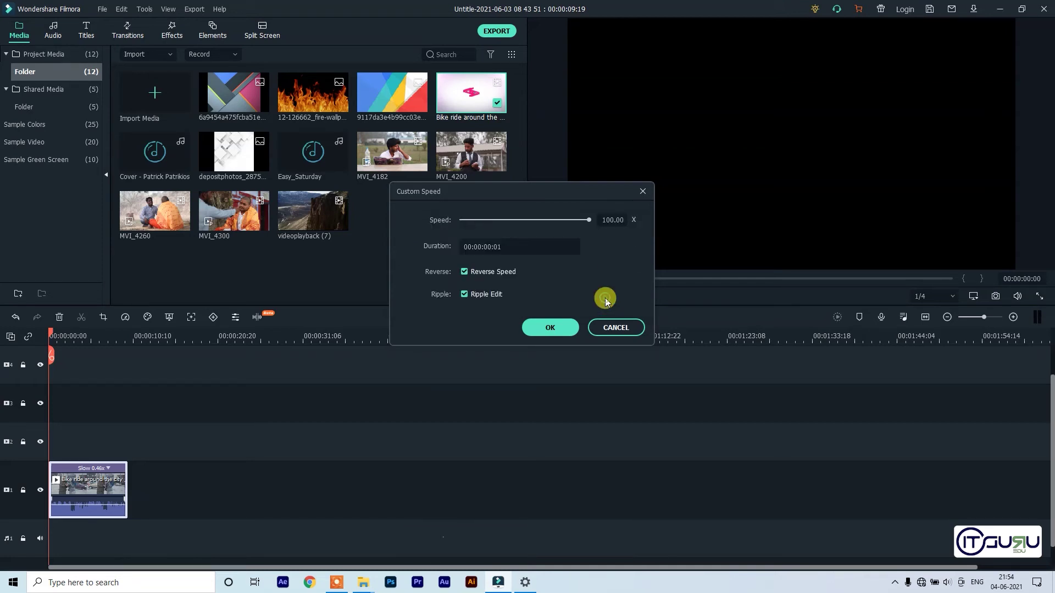
Move the reversed clip to the very start of video track 1 and play it back.
drag(70, 331, 28, 337)
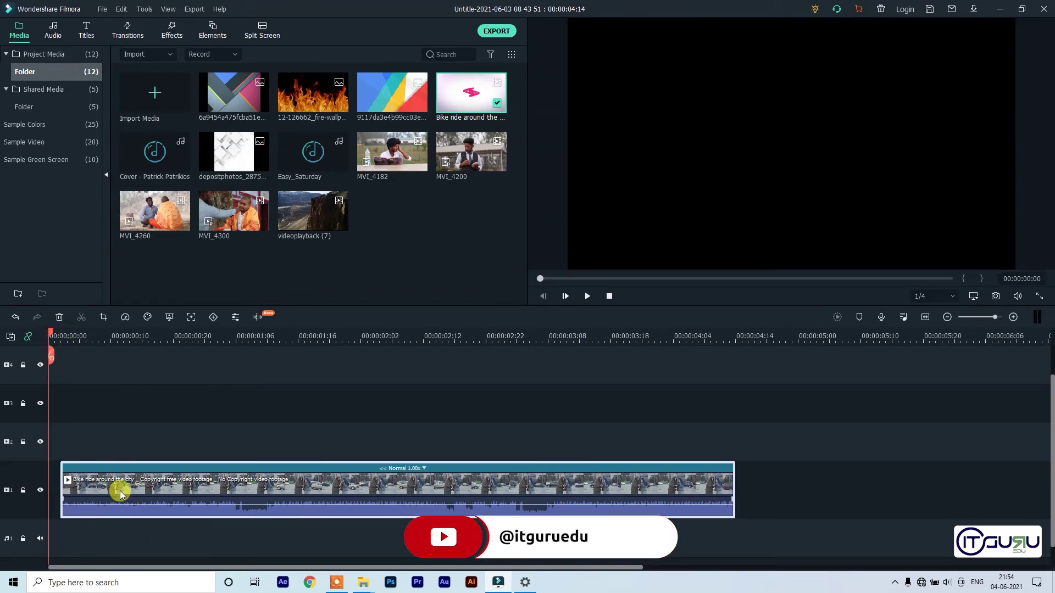
drag(111, 478, 100, 479)
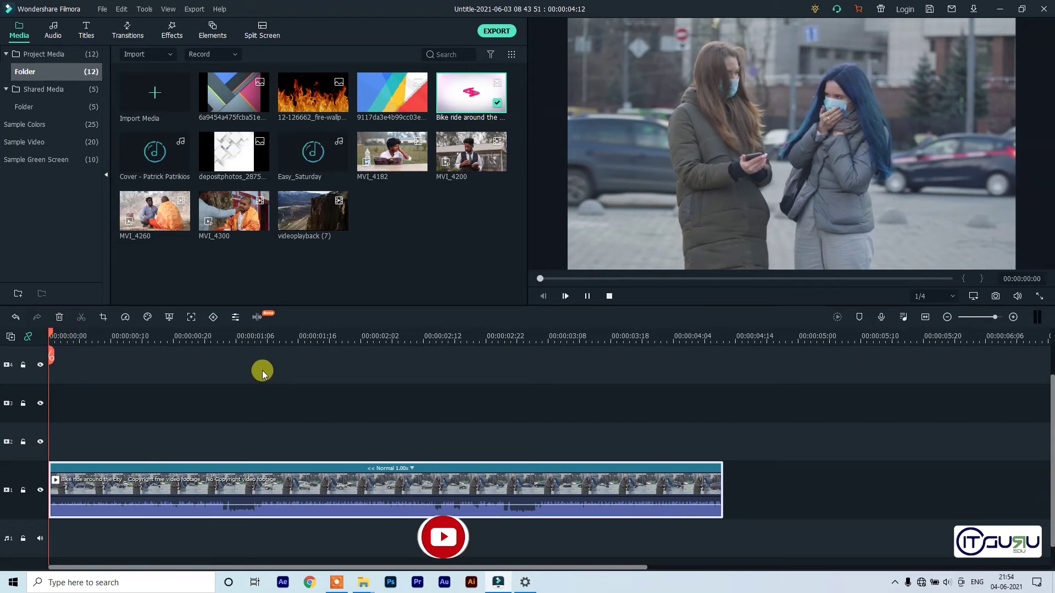
key(space)
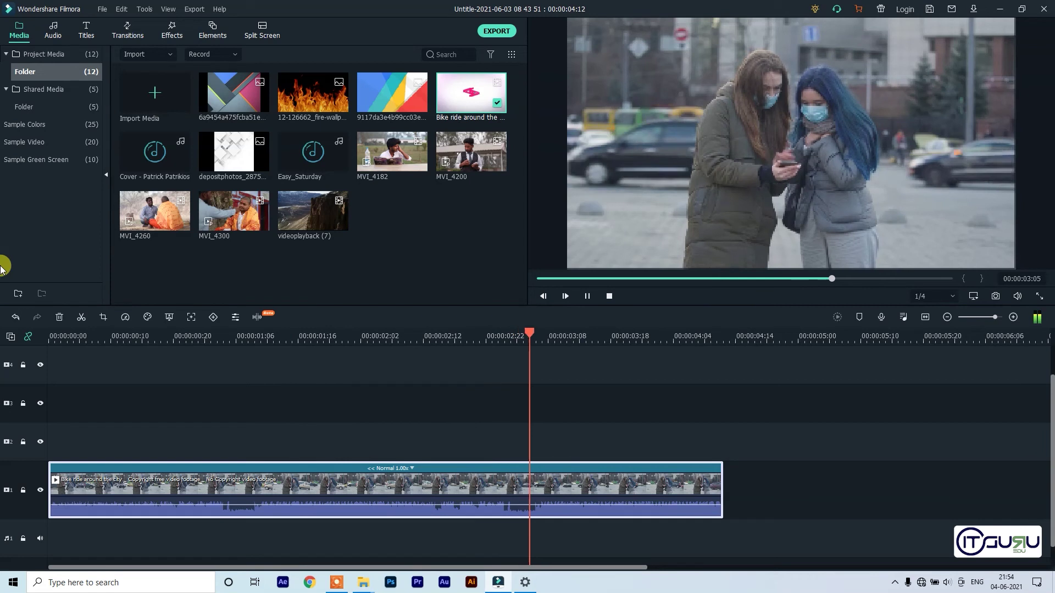
key(space)
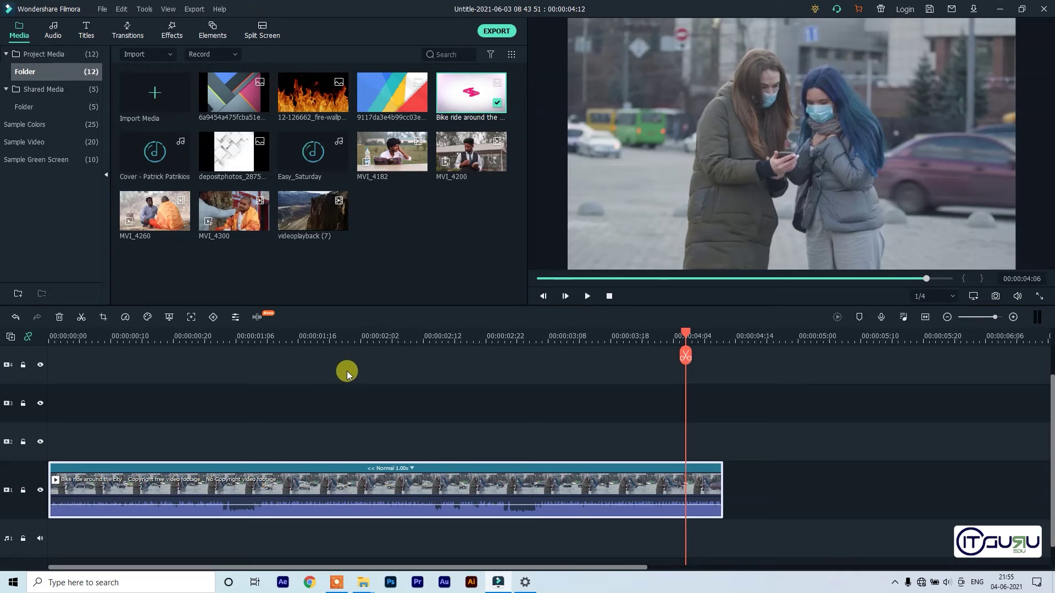
Turn off Reverse Speed for the clip, keeping its speed at 1.00x and Ripple Edit enabled.
right_click(295, 480)
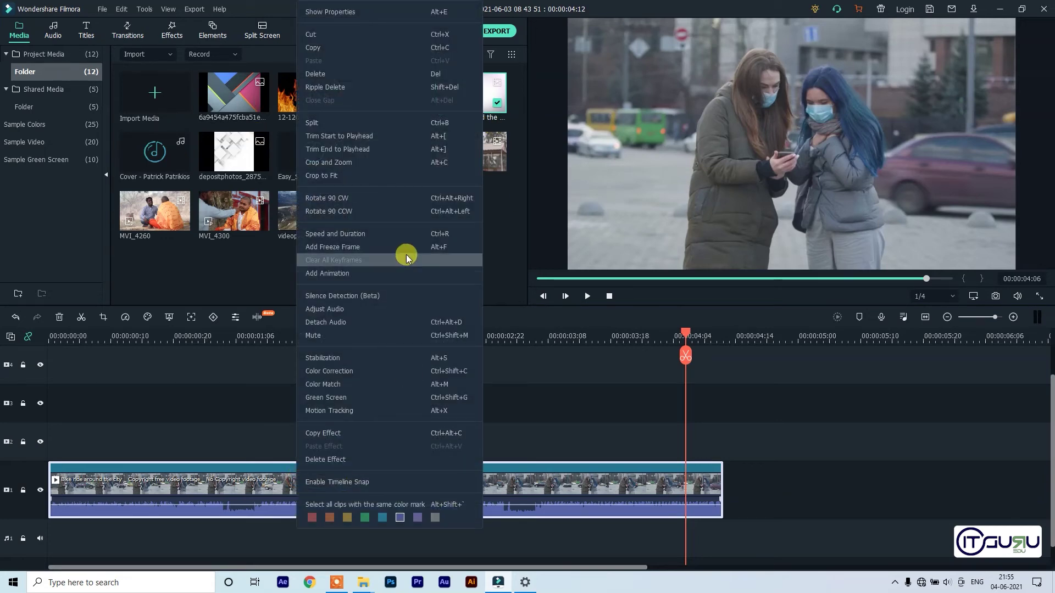
click(357, 235)
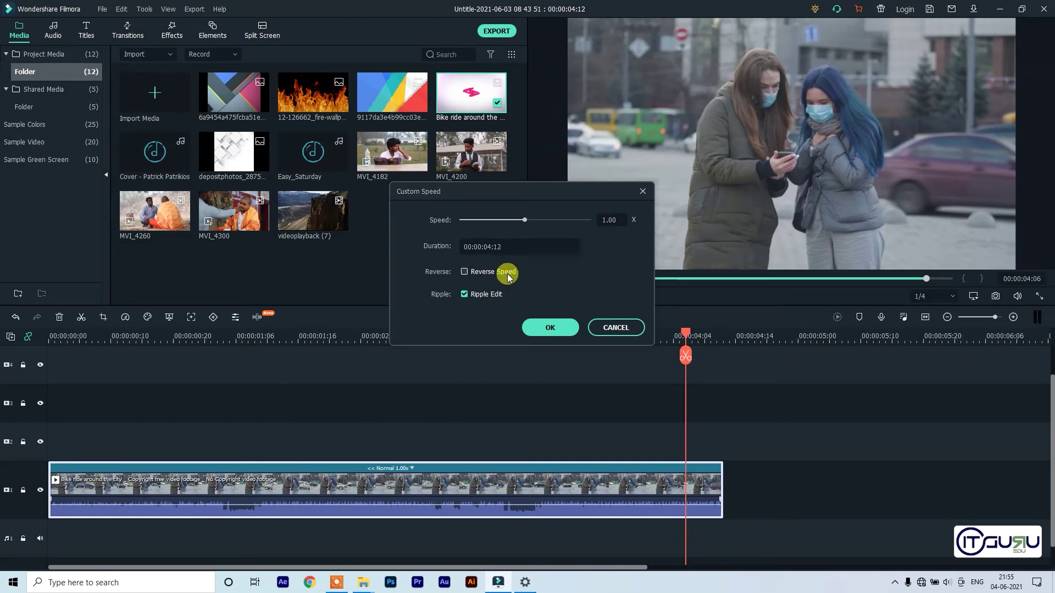
click(464, 295)
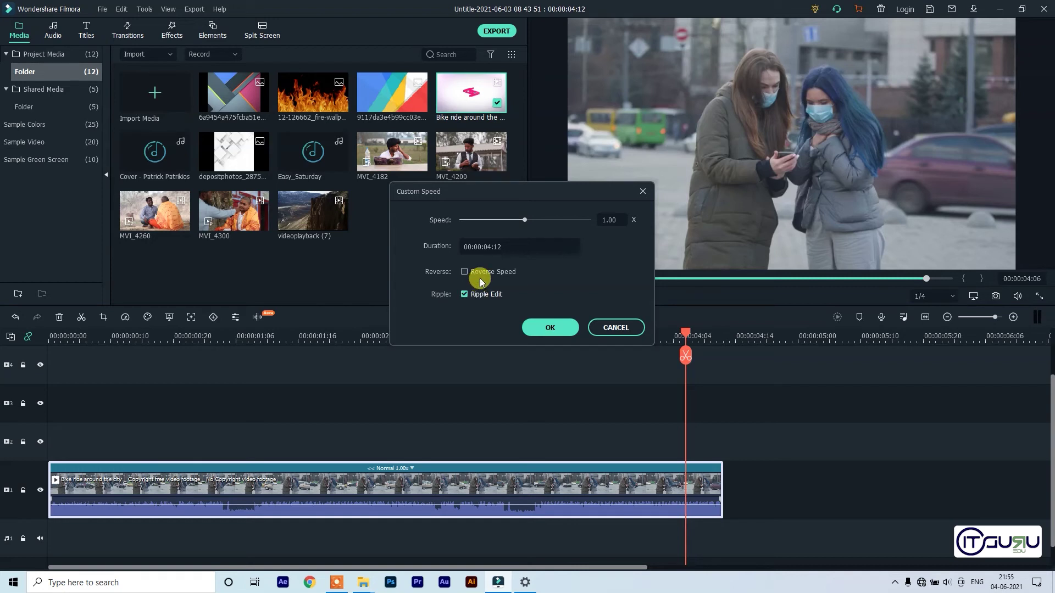
click(546, 328)
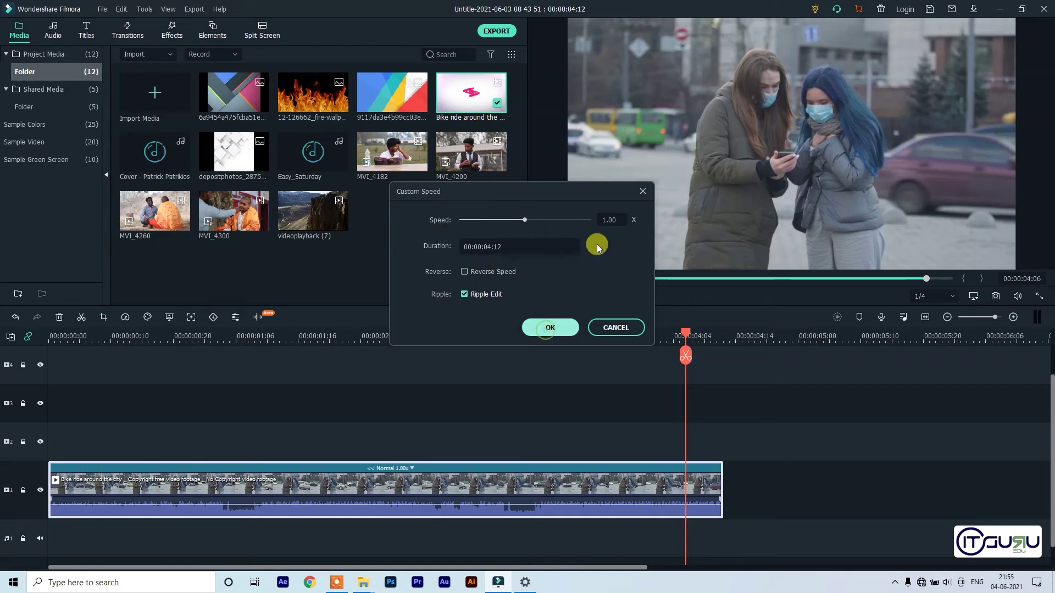
click(562, 328)
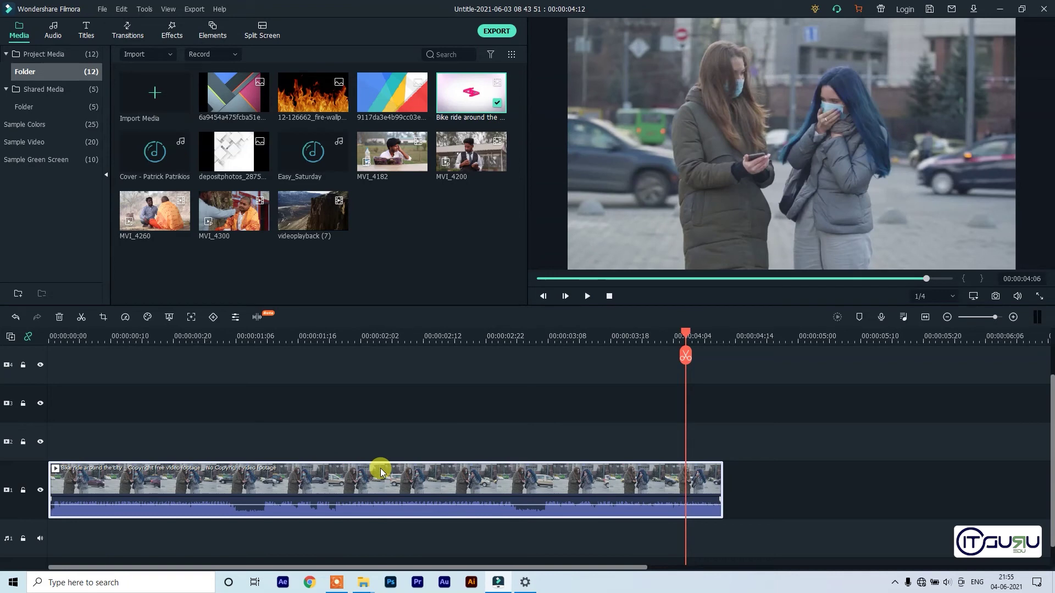
Position the playhead at 00:00:01:00 and add a freeze frame to the clip there.
click(334, 336)
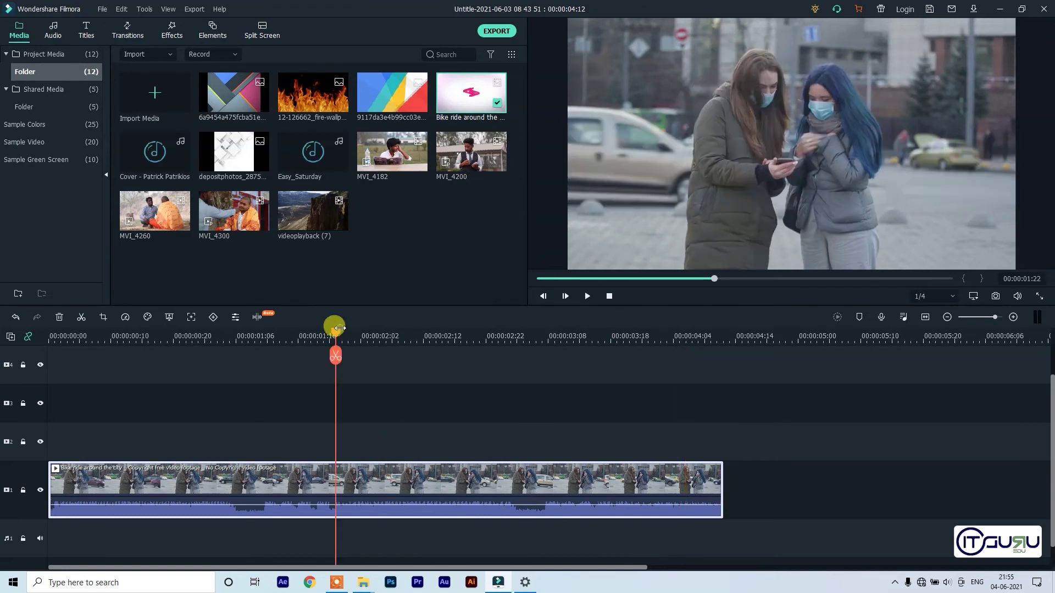
click(198, 336)
right_click(291, 476)
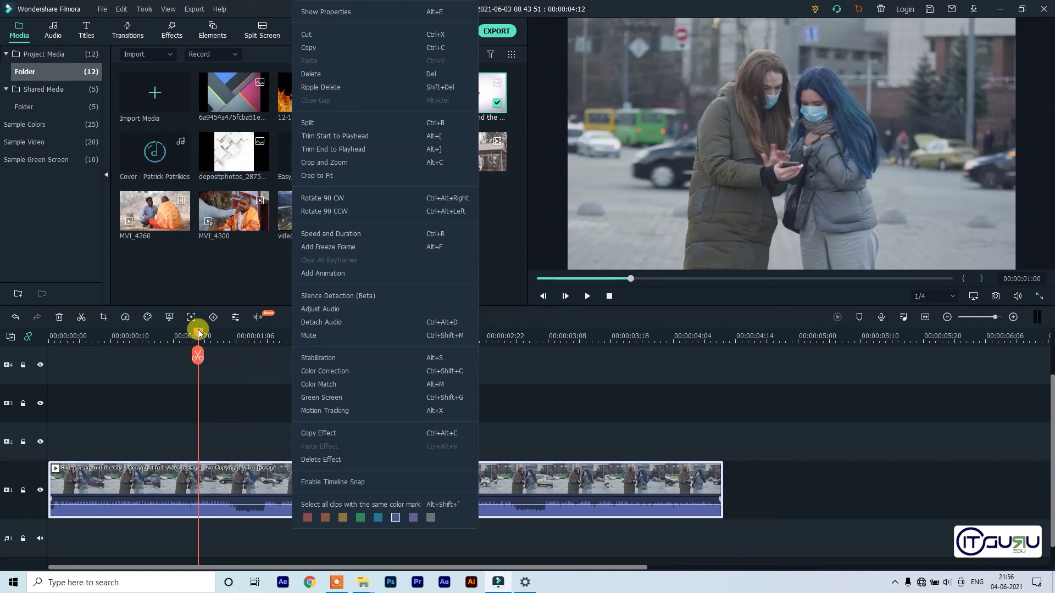
click(356, 247)
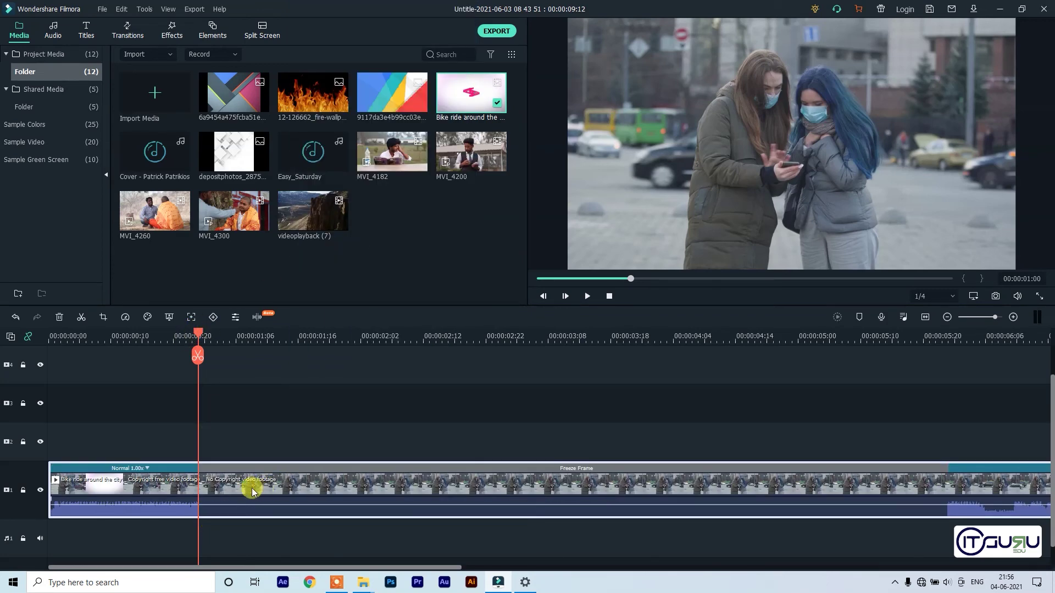
Scrub and play through the freeze frame section to examine where the picture stops and resumes.
drag(198, 329, 311, 364)
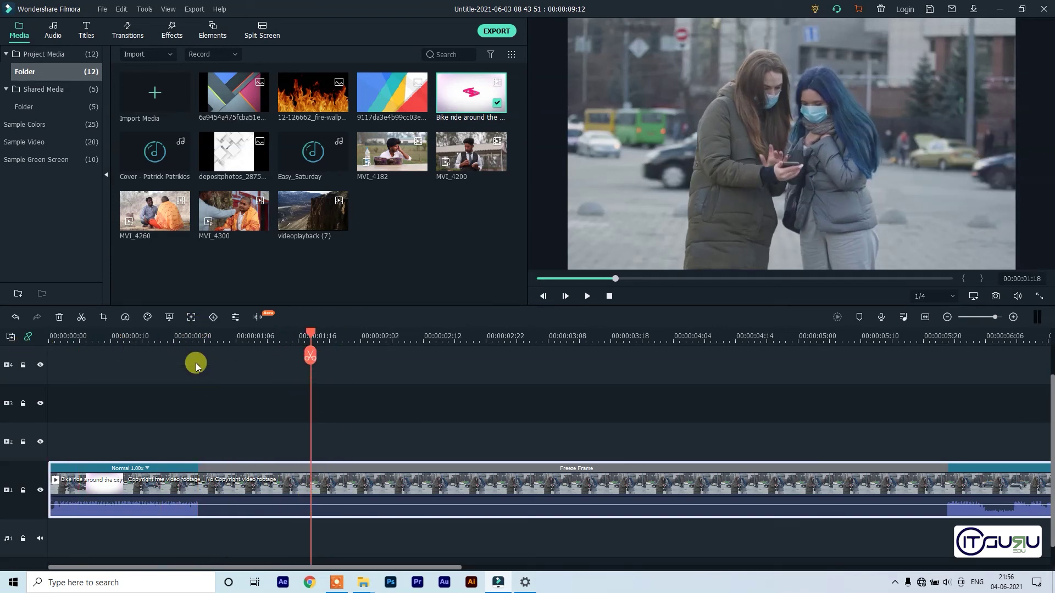
mouse_move(205, 335)
mouse_down()
mouse_move(195, 335)
mouse_move(202, 339)
mouse_up()
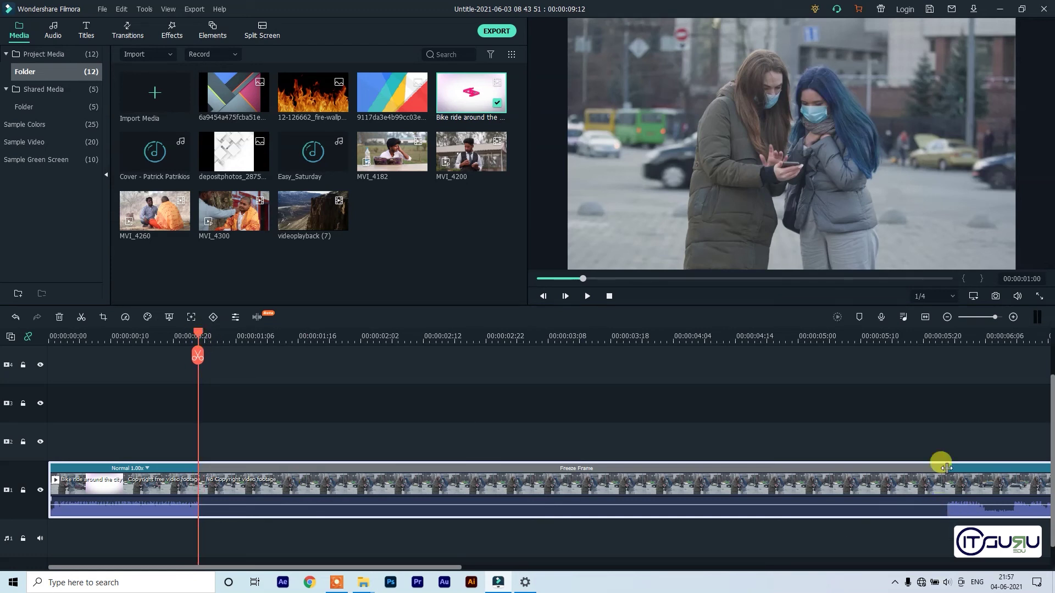
click(923, 335)
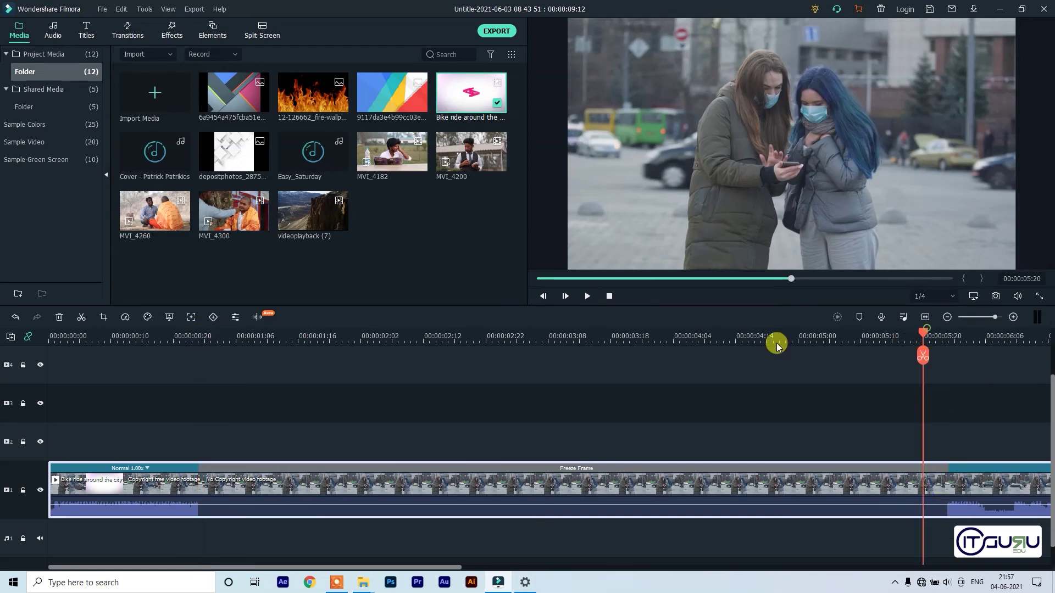
click(219, 411)
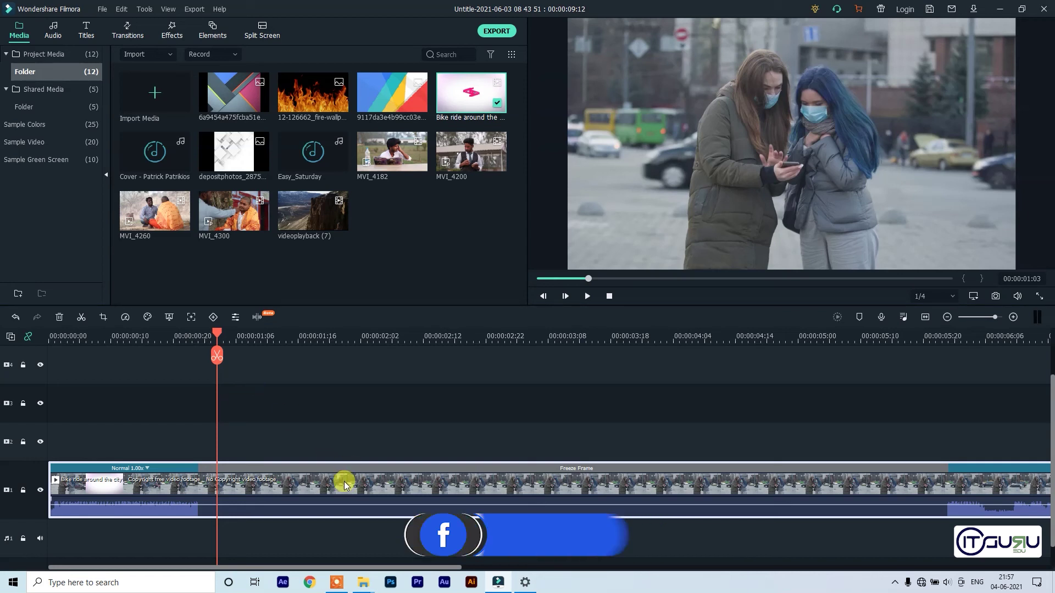
key(space)
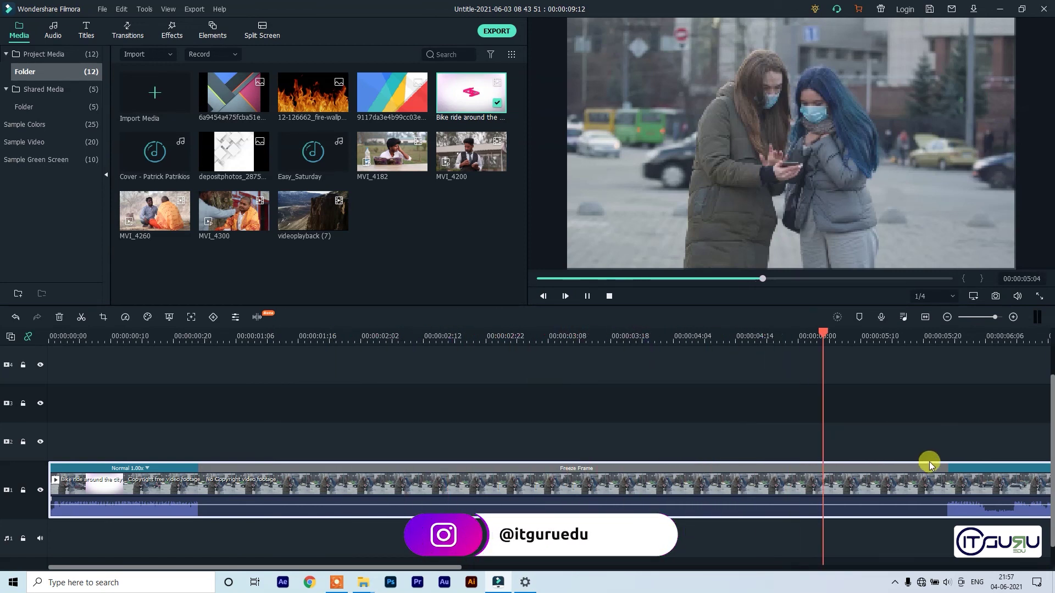
key(space)
drag(256, 342, 274, 337)
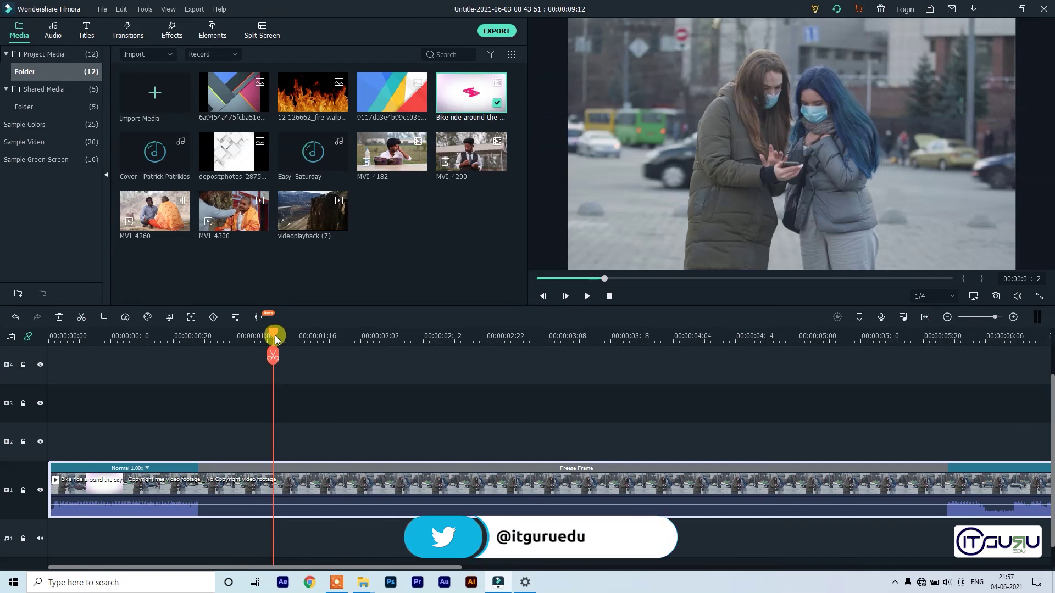
click(311, 468)
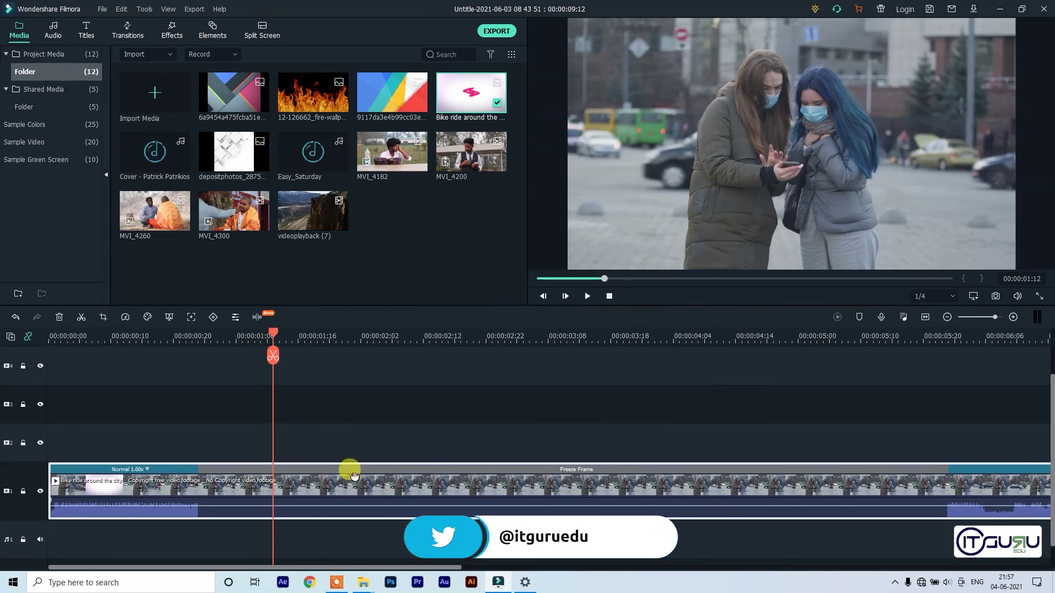
right_click(384, 462)
click(337, 436)
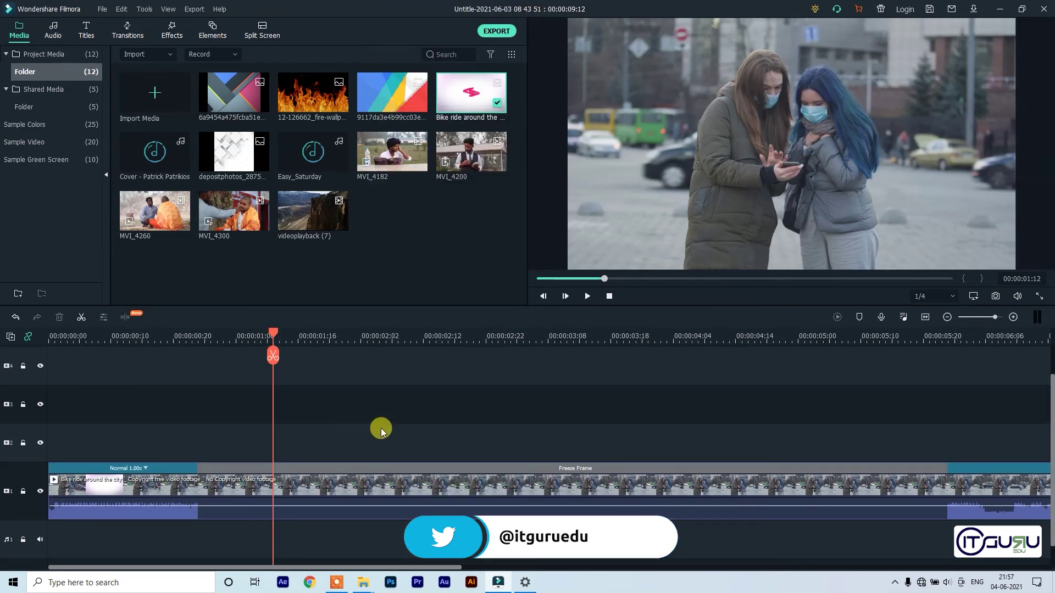